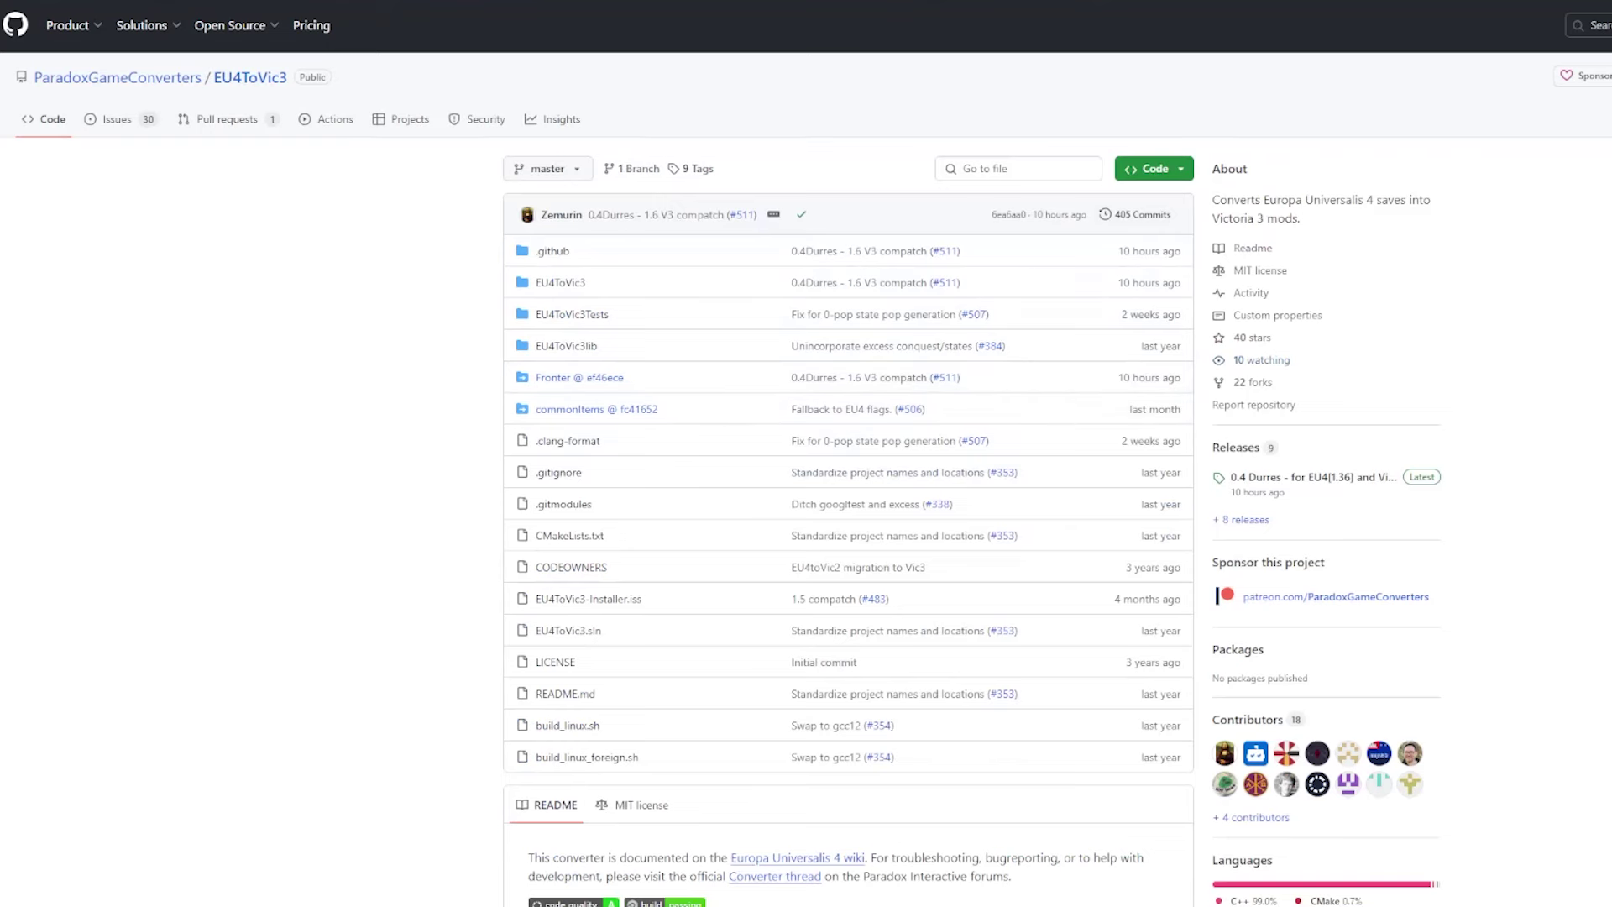
# Open the EU4ToVic3 0.4 Durres release page and scroll down to its Assets
pyautogui.click(1302, 478)
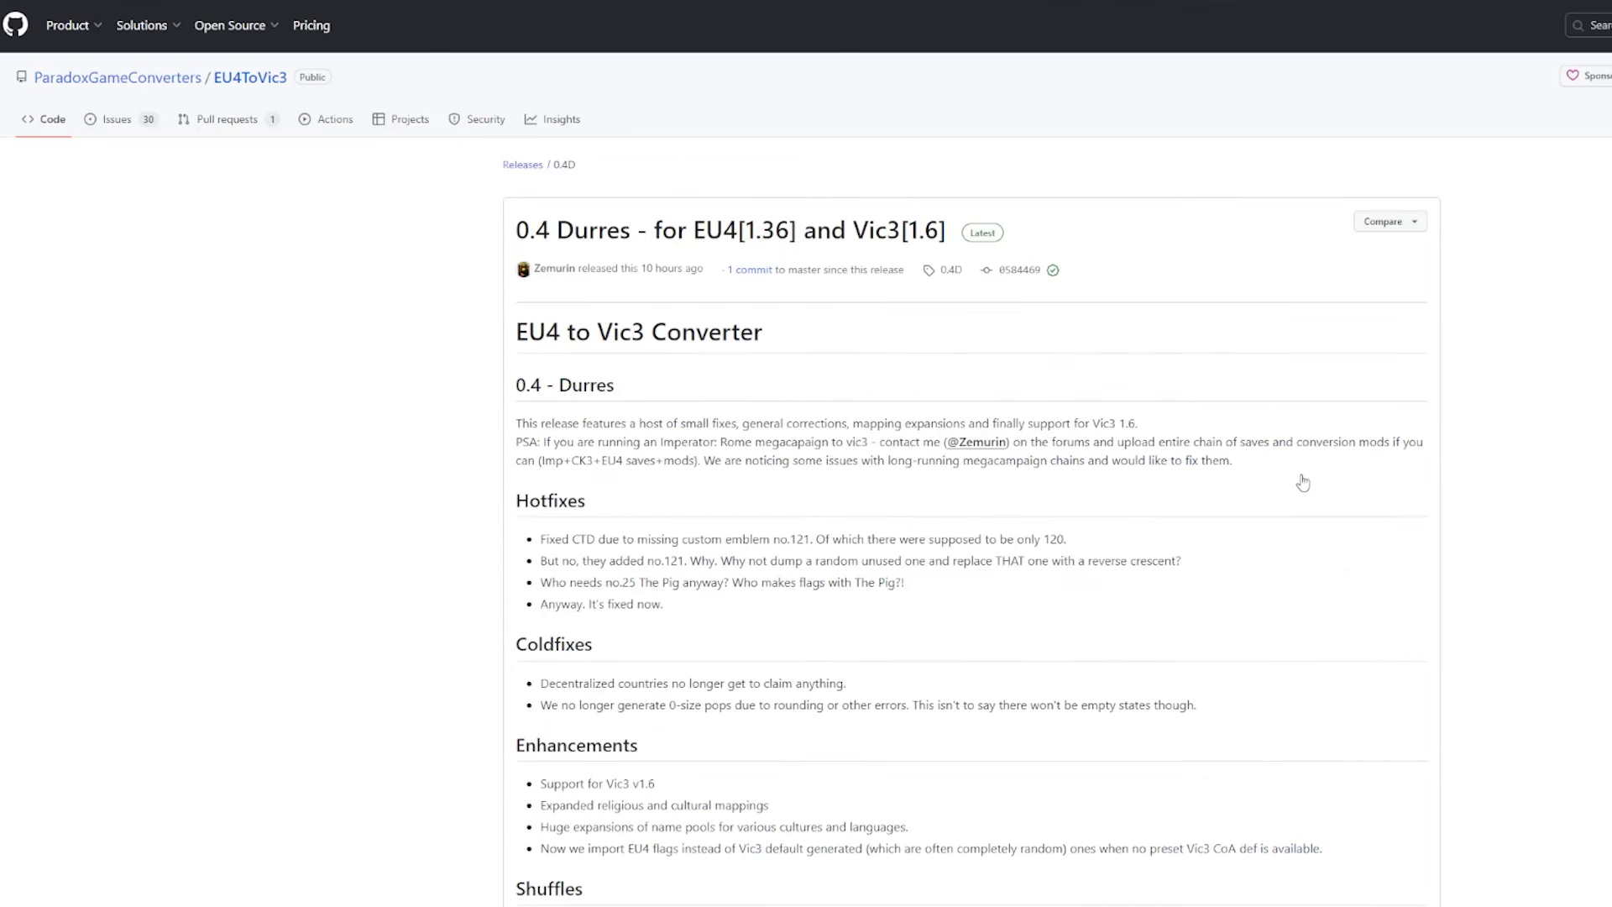
pyautogui.scroll(-2, 908, 522)
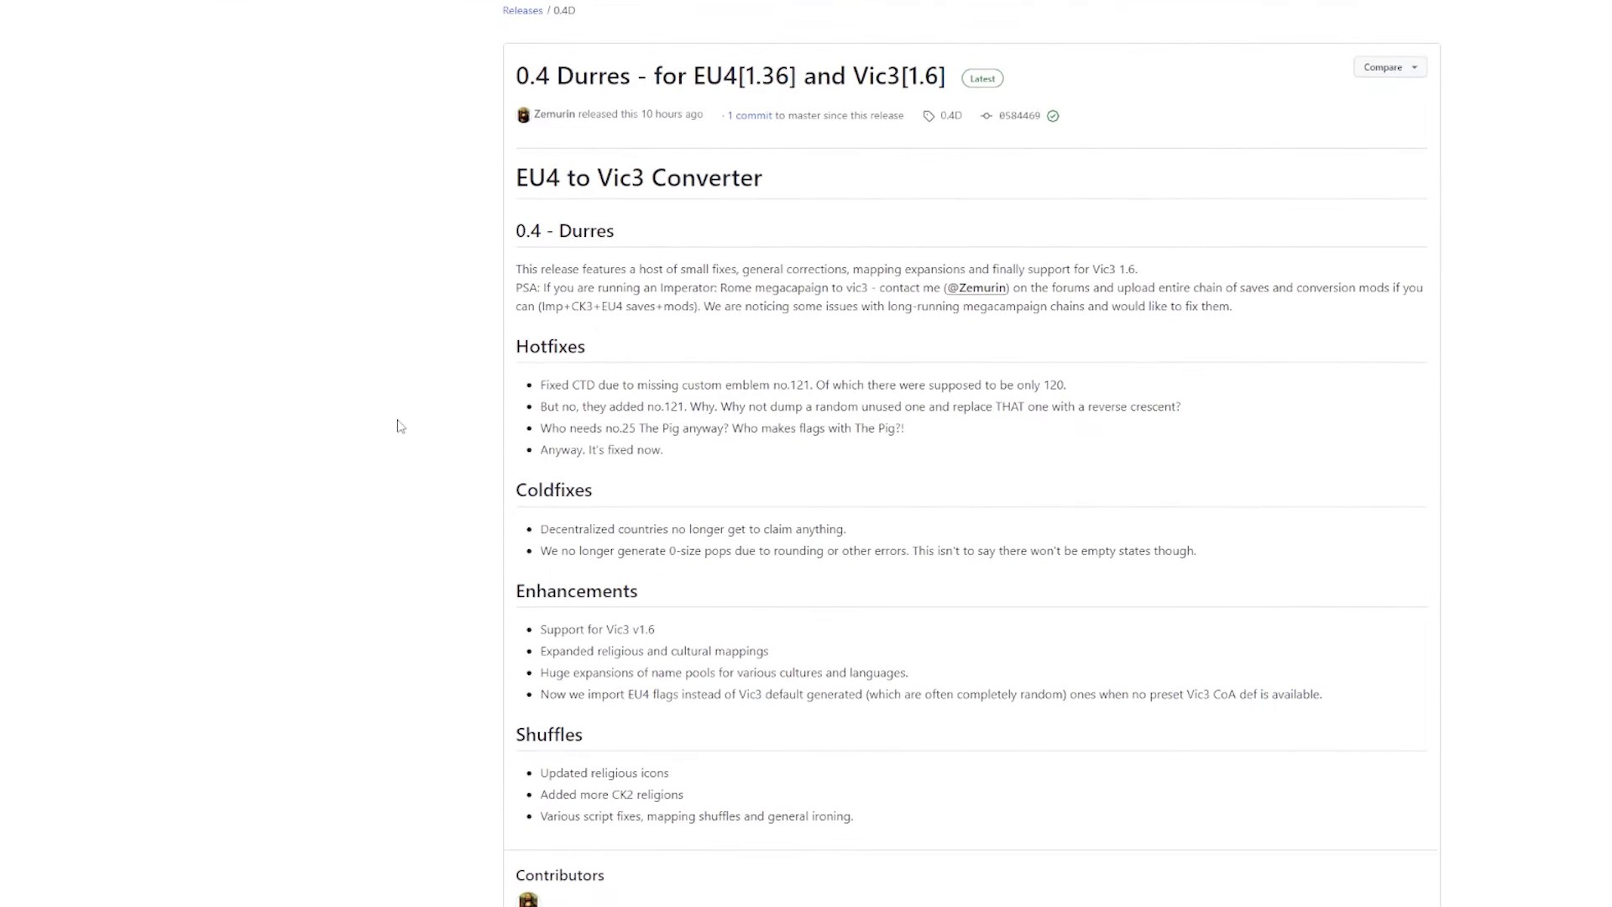
pyautogui.scroll(-2, 463, 536)
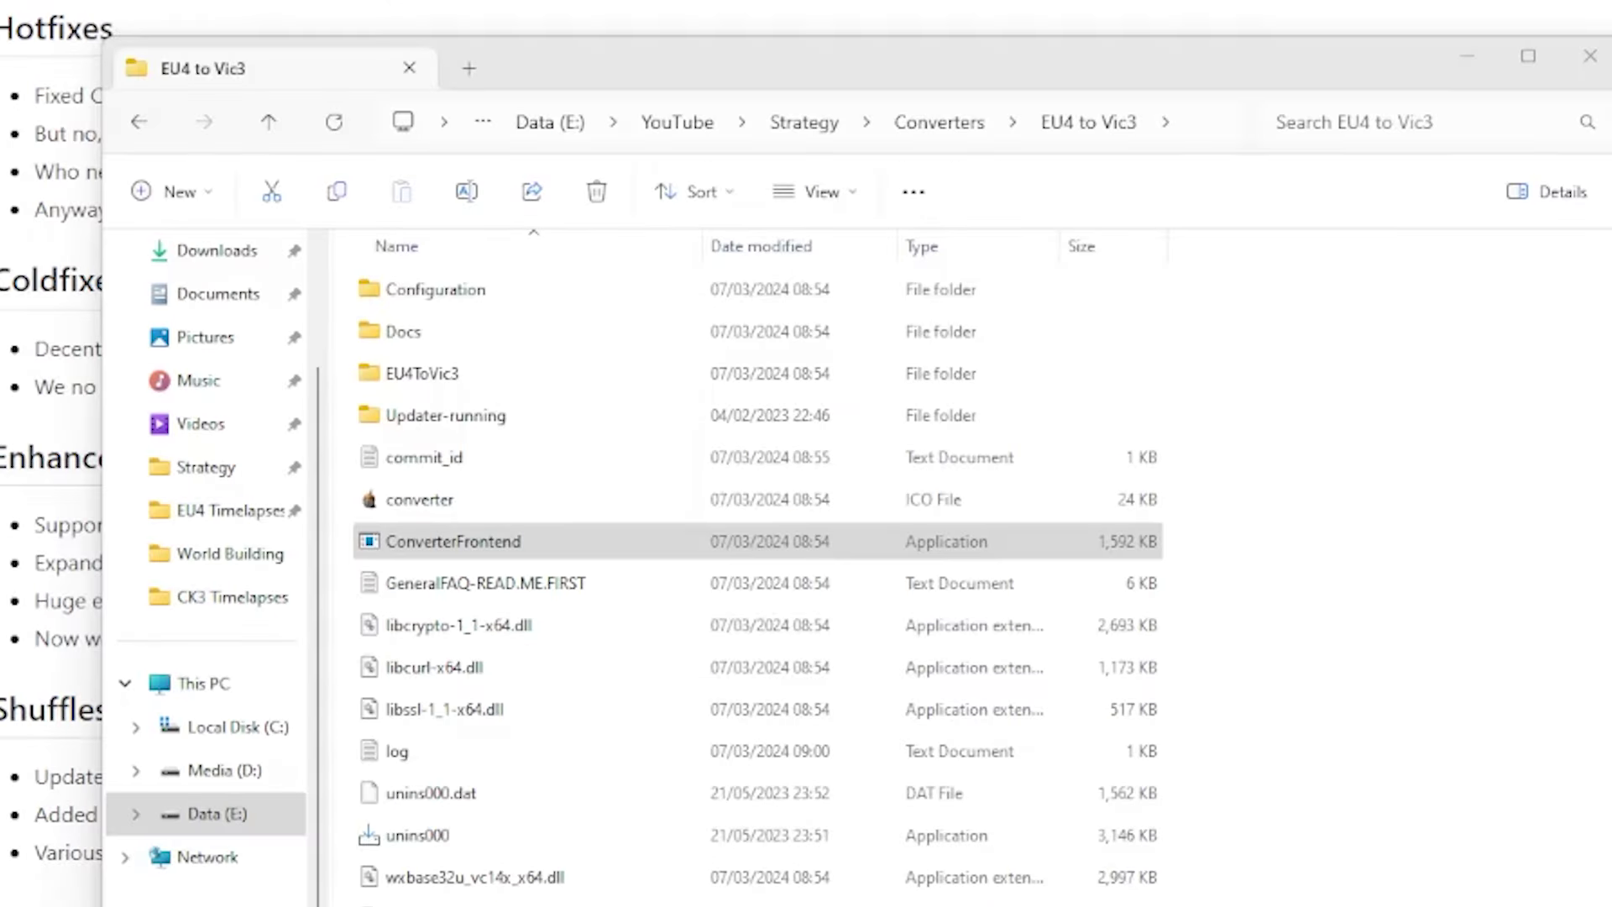
# Launch ConverterFrontend from the EU4 to Vic3 converter folder through its right-click menu
pyautogui.rightClick(502, 541)
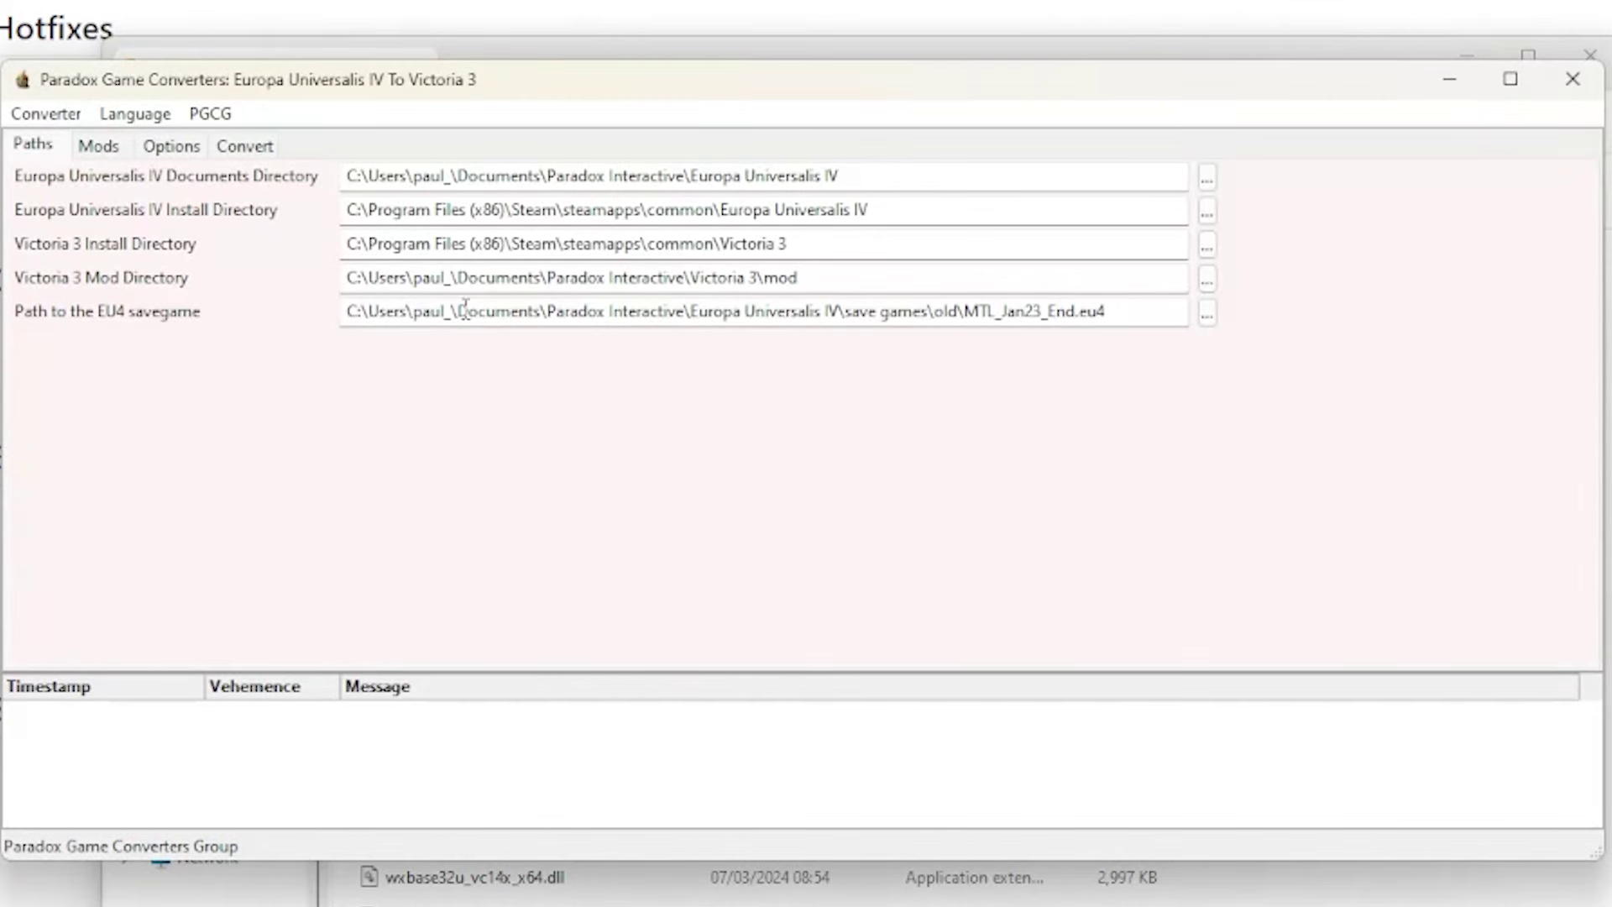
# Verify the EU4 documents, EU4 install, Vic3 install, Vic3 mod and savegame paths, then view Mods
pyautogui.click(986, 175)
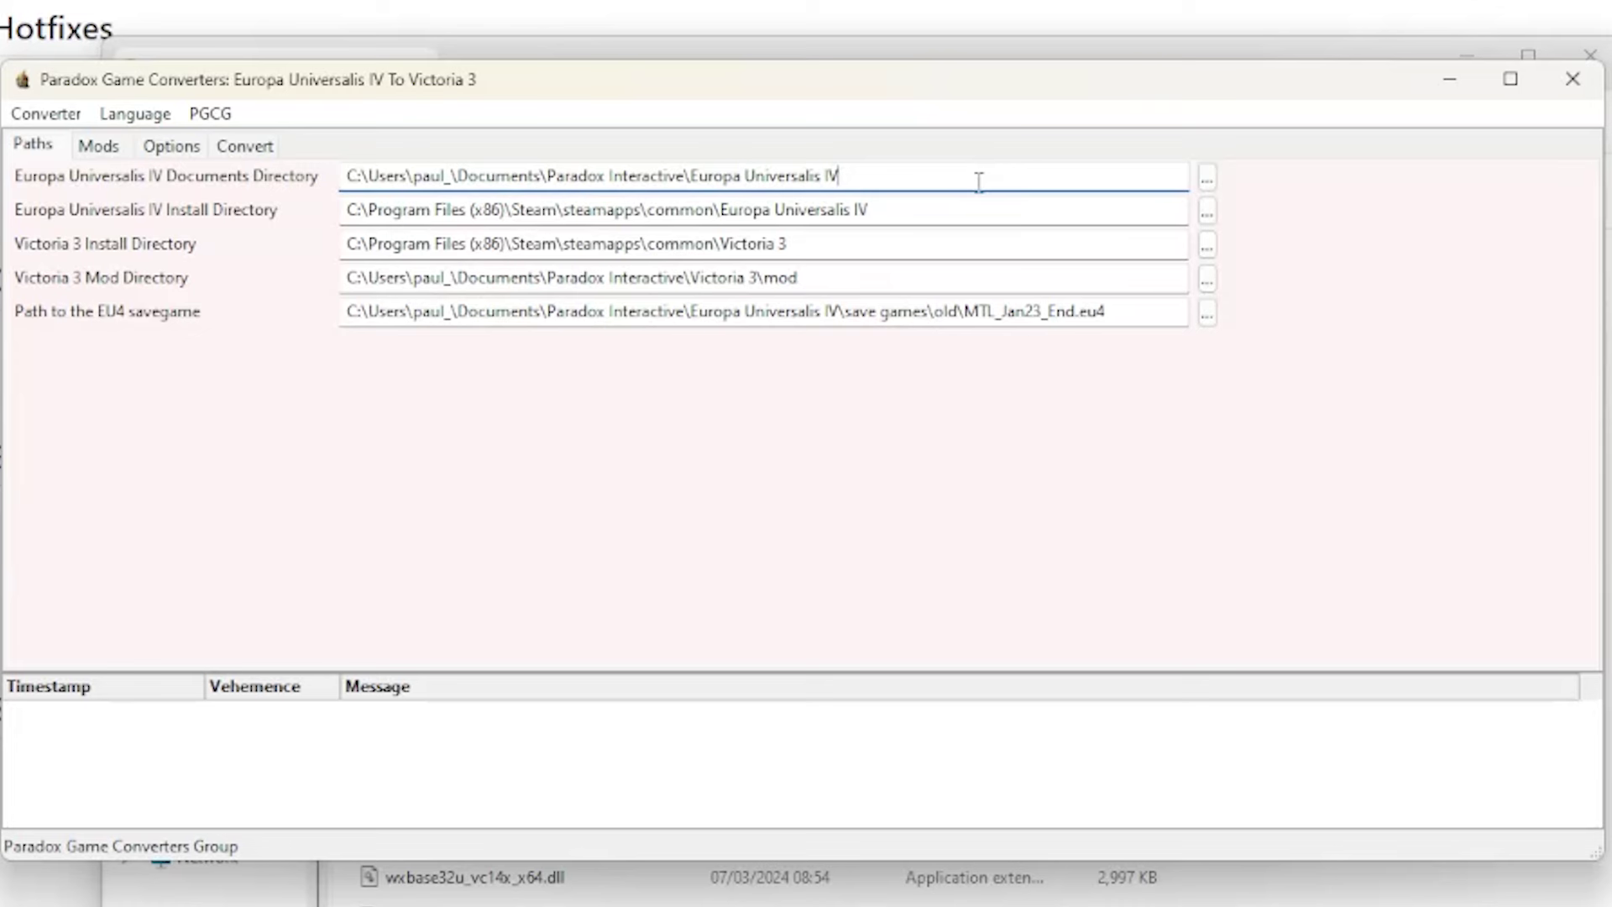
pyautogui.click(951, 210)
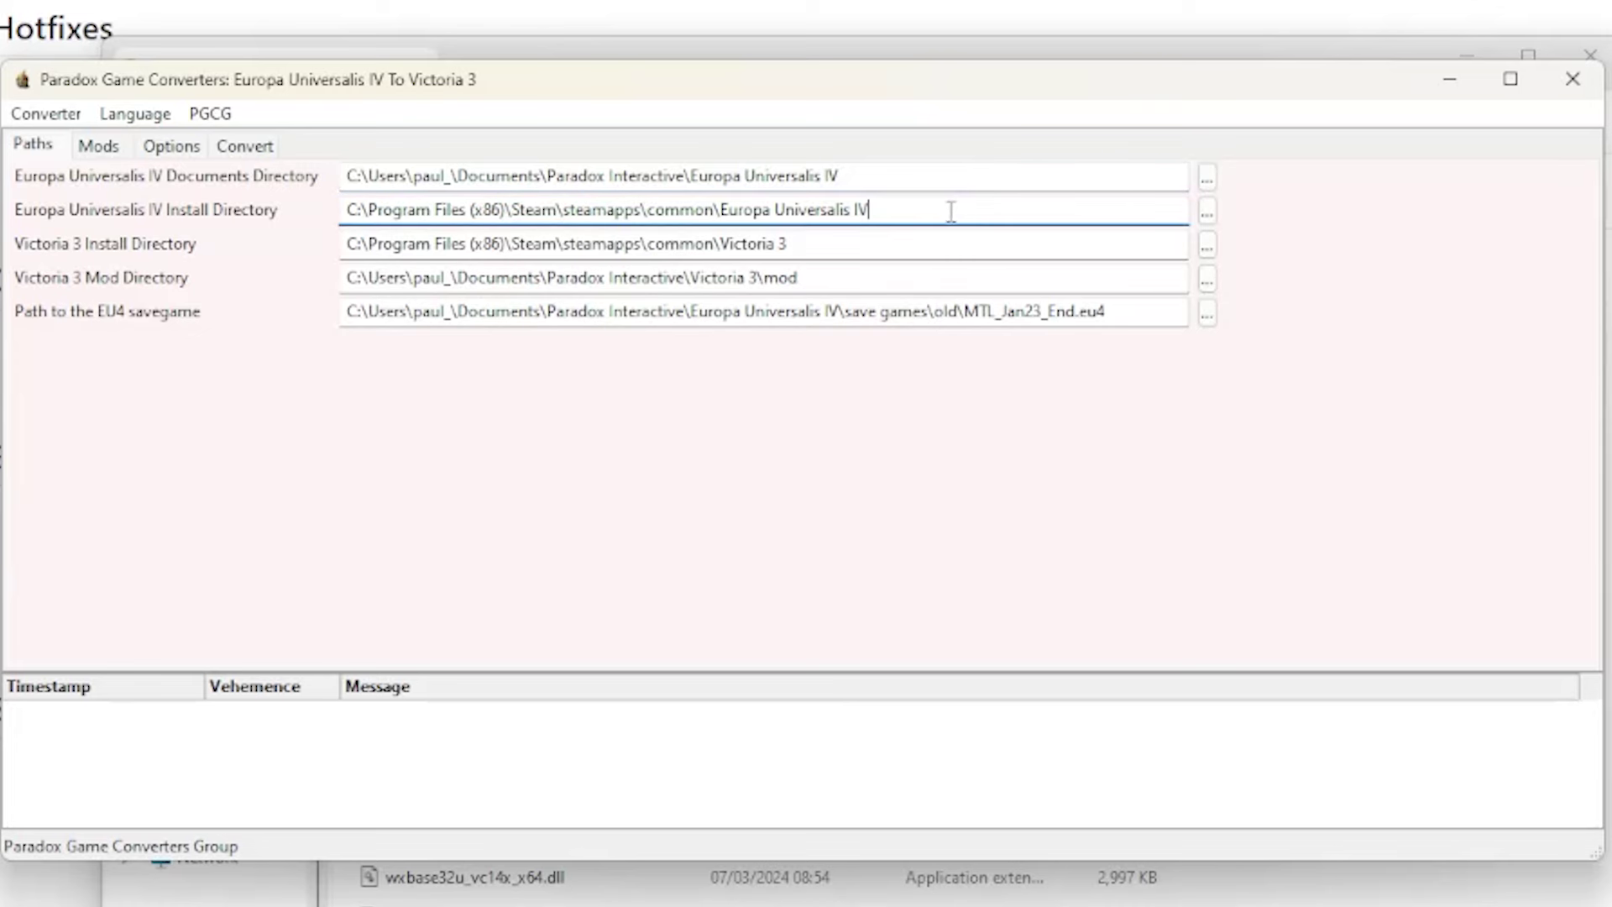
pyautogui.click(915, 248)
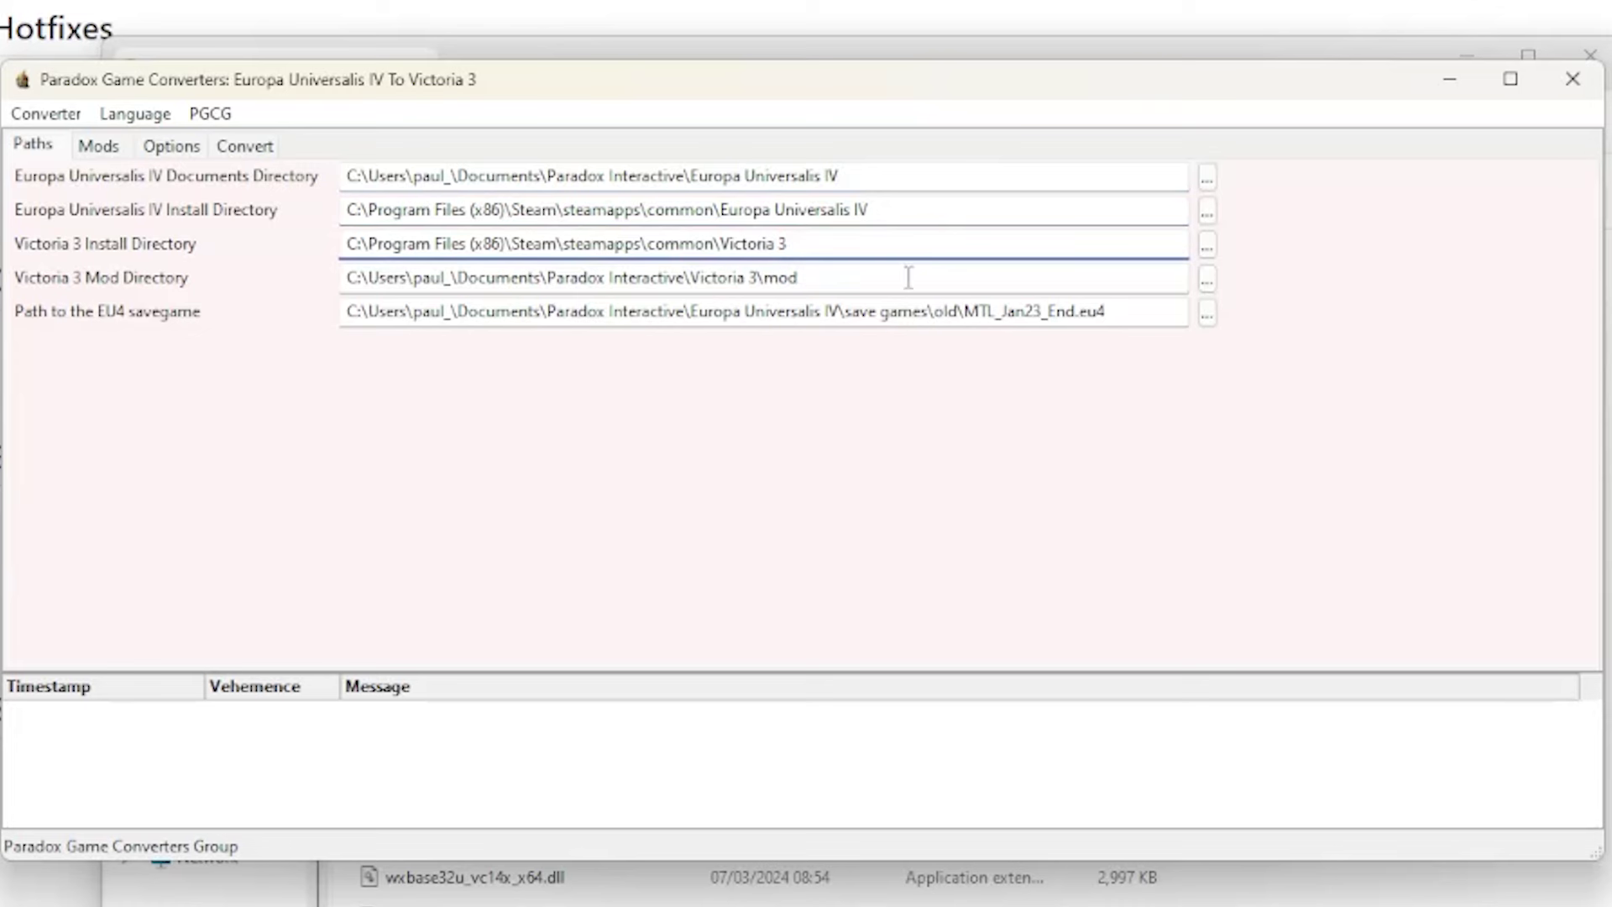
pyautogui.click(909, 275)
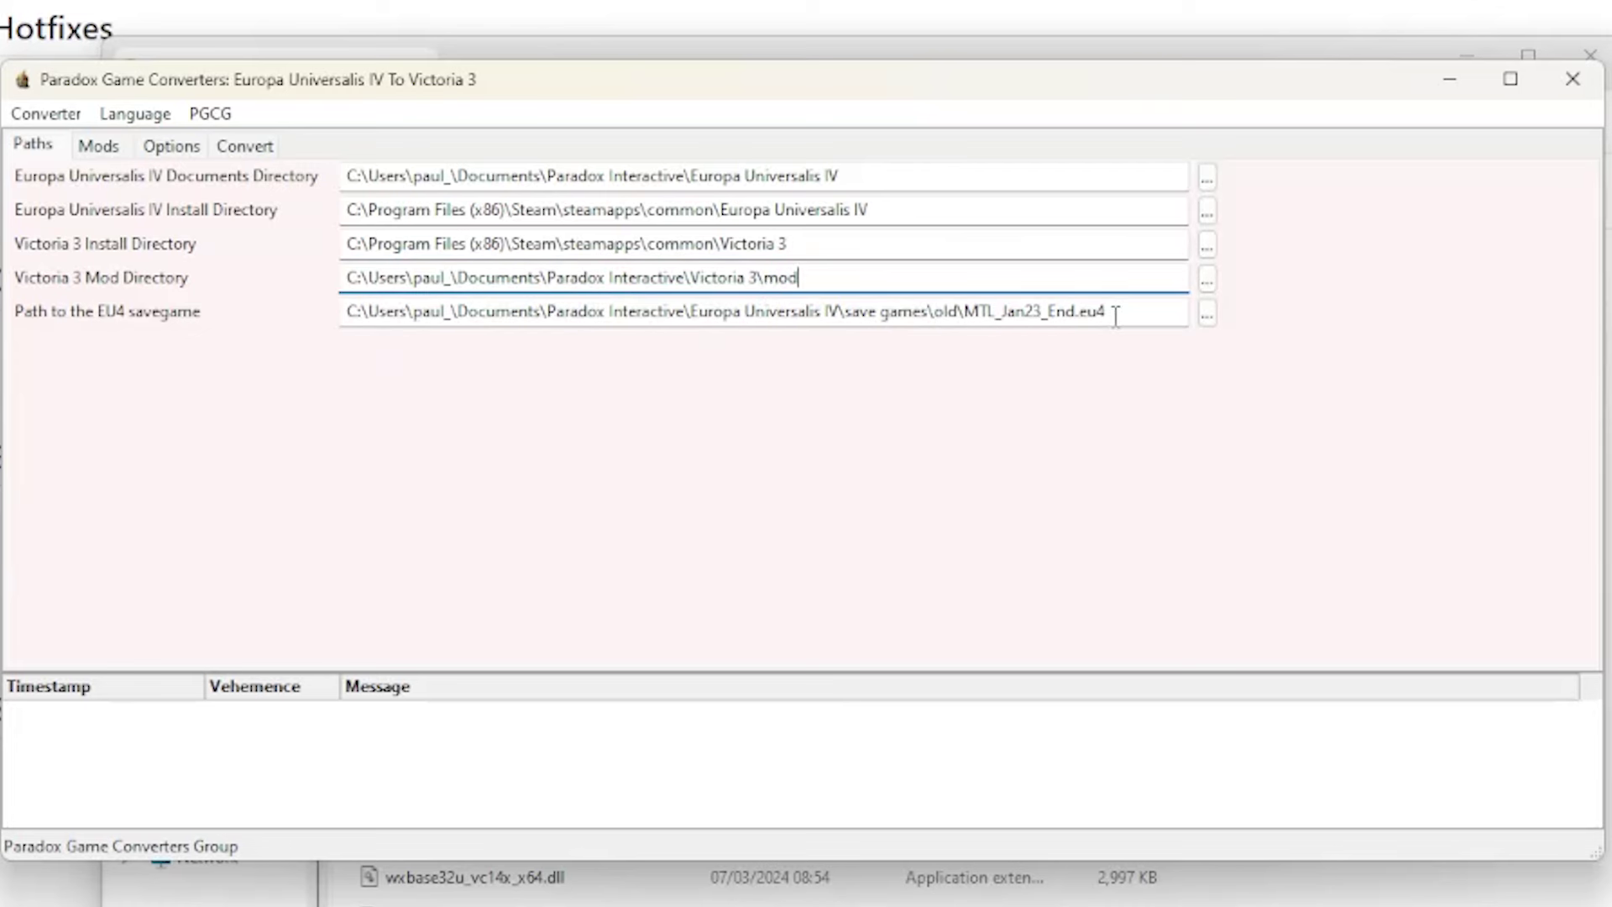
pyautogui.click(1207, 319)
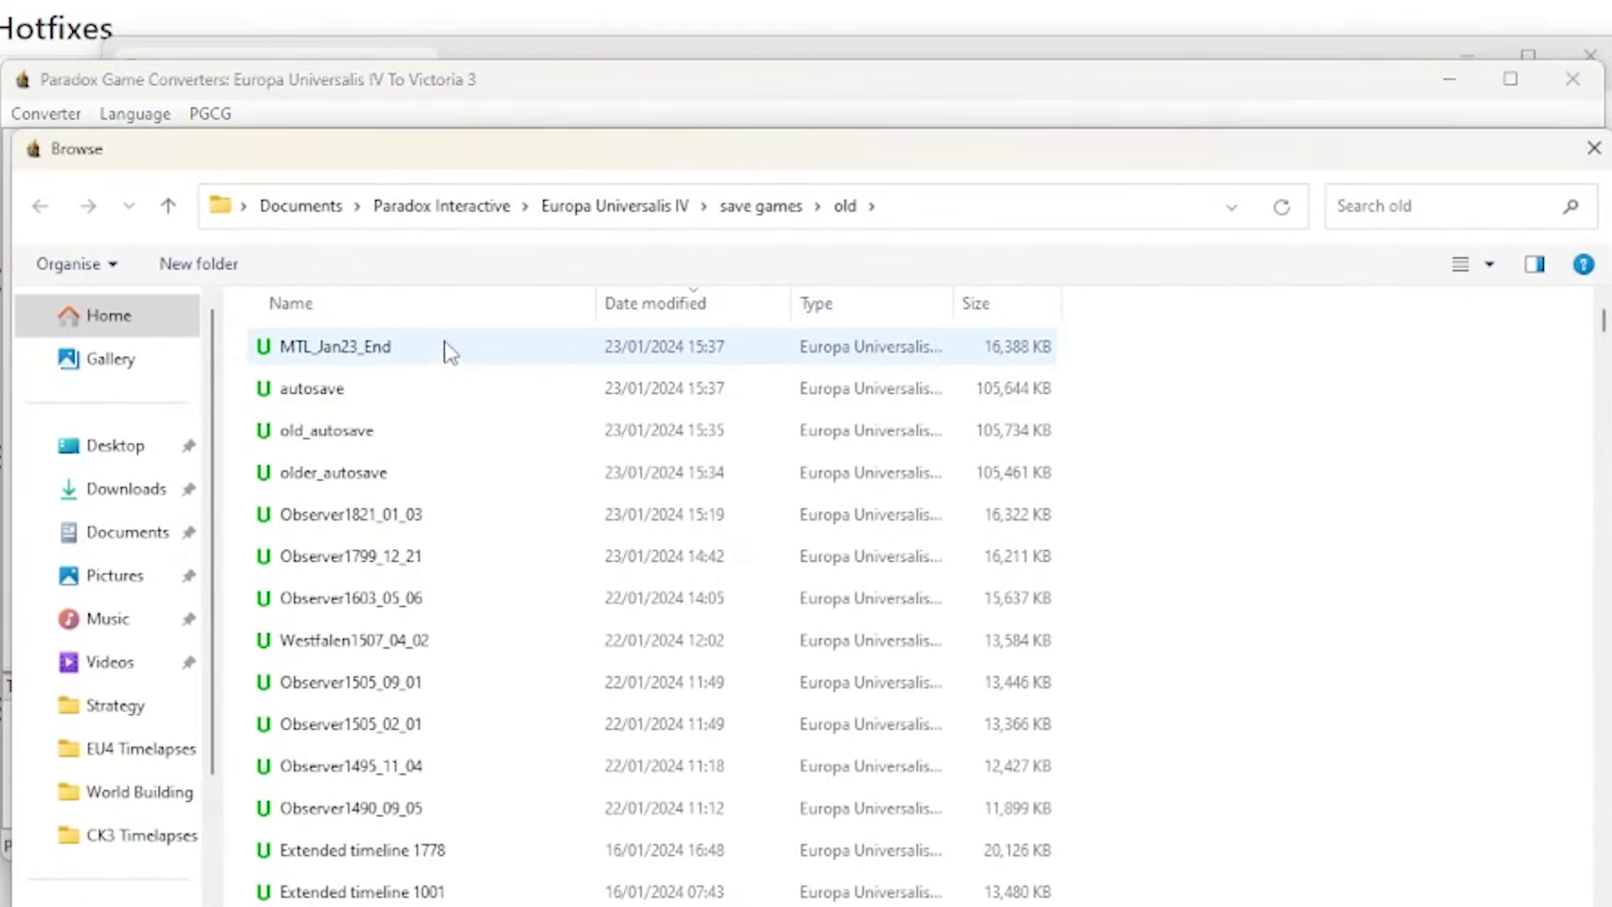
pyautogui.click(1594, 147)
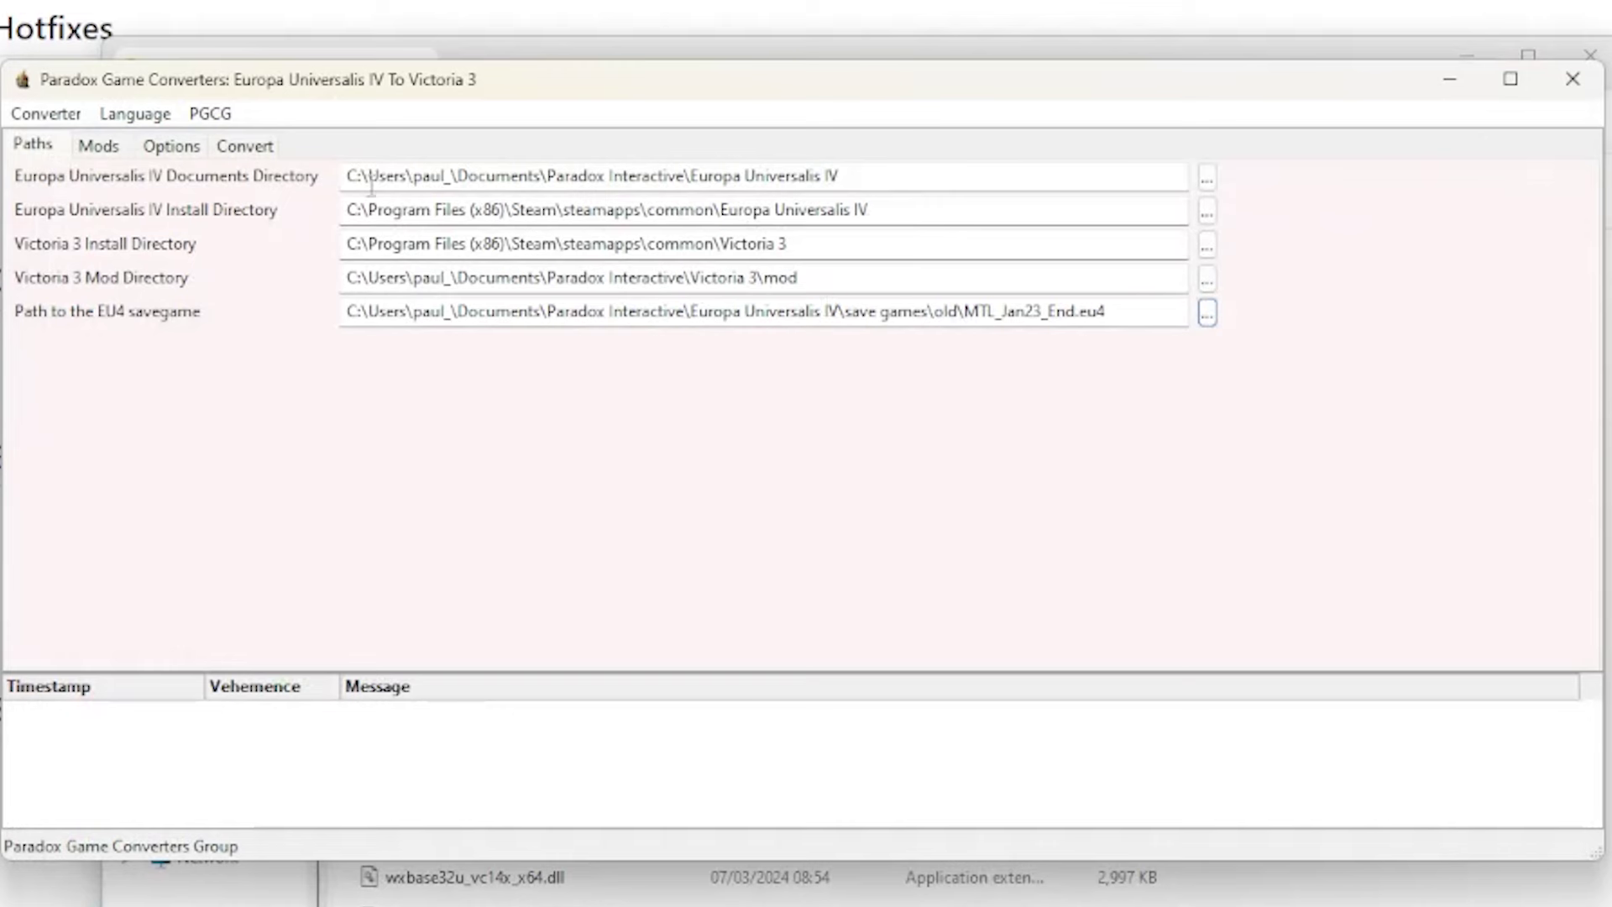
pyautogui.click(99, 151)
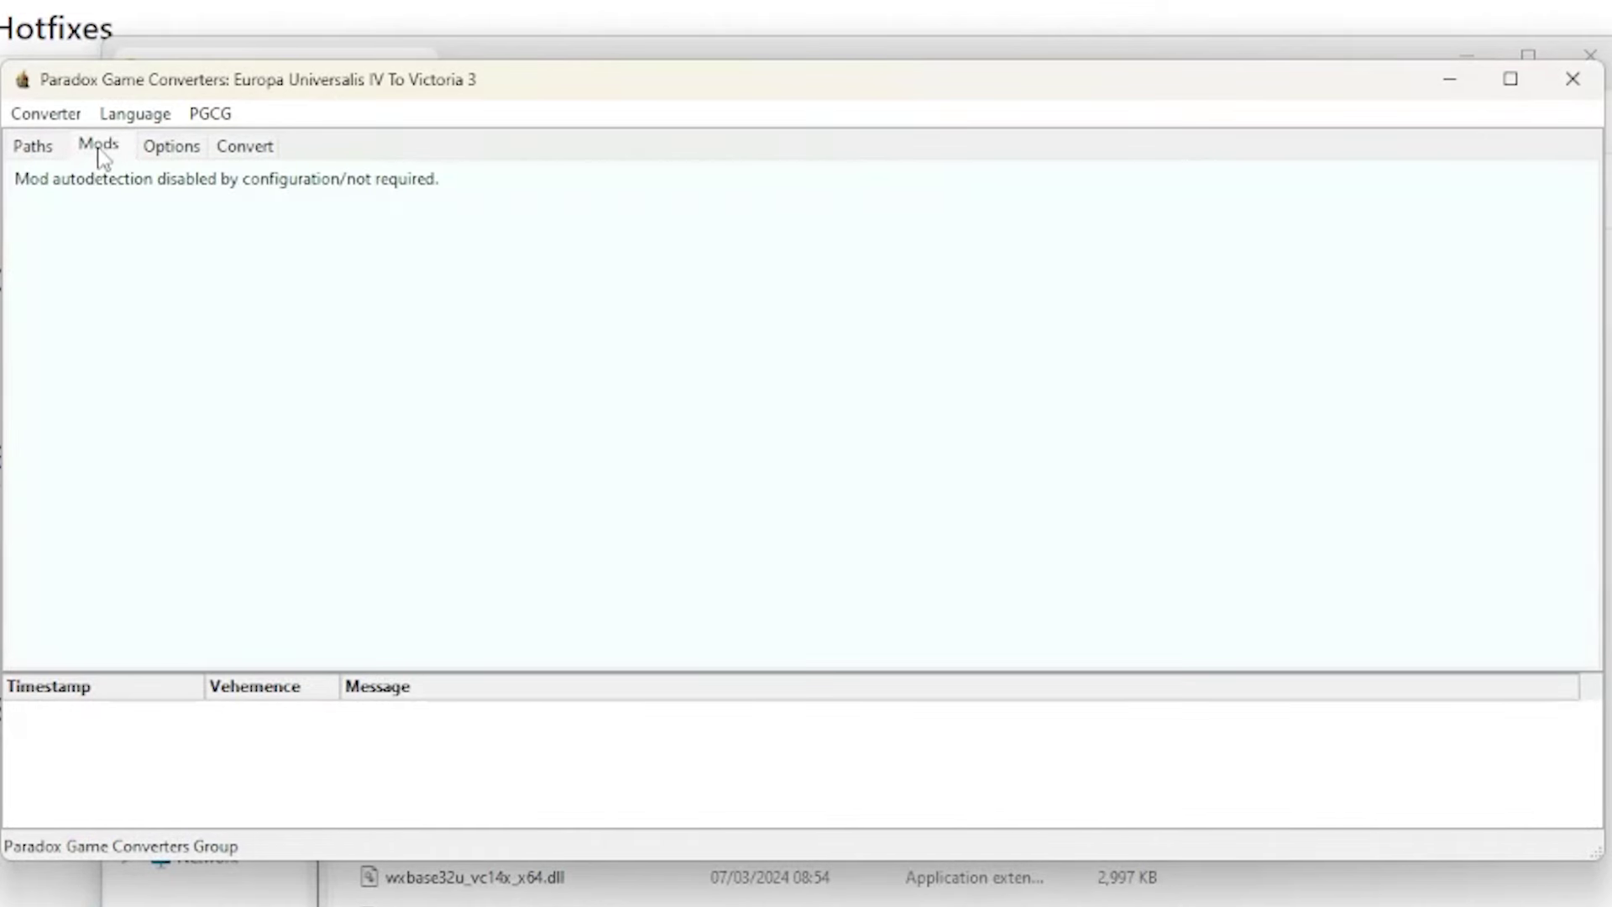
# Review the conversion option panels, including starting bookmark, releasables and state population settings
pyautogui.click(166, 151)
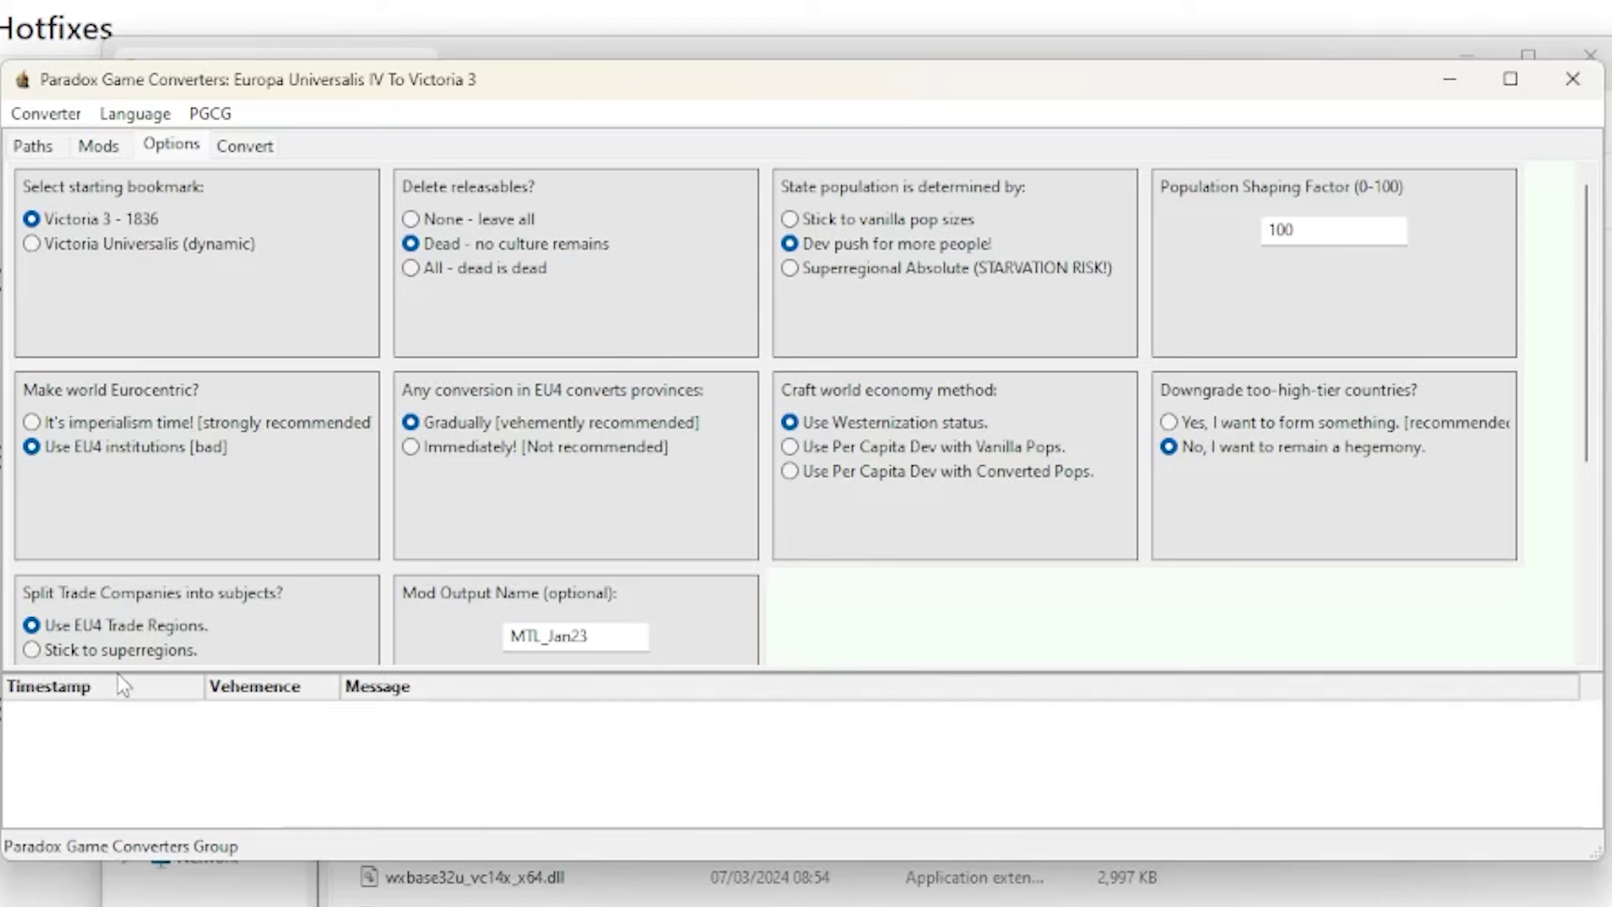
pyautogui.scroll(-2, 188, 447)
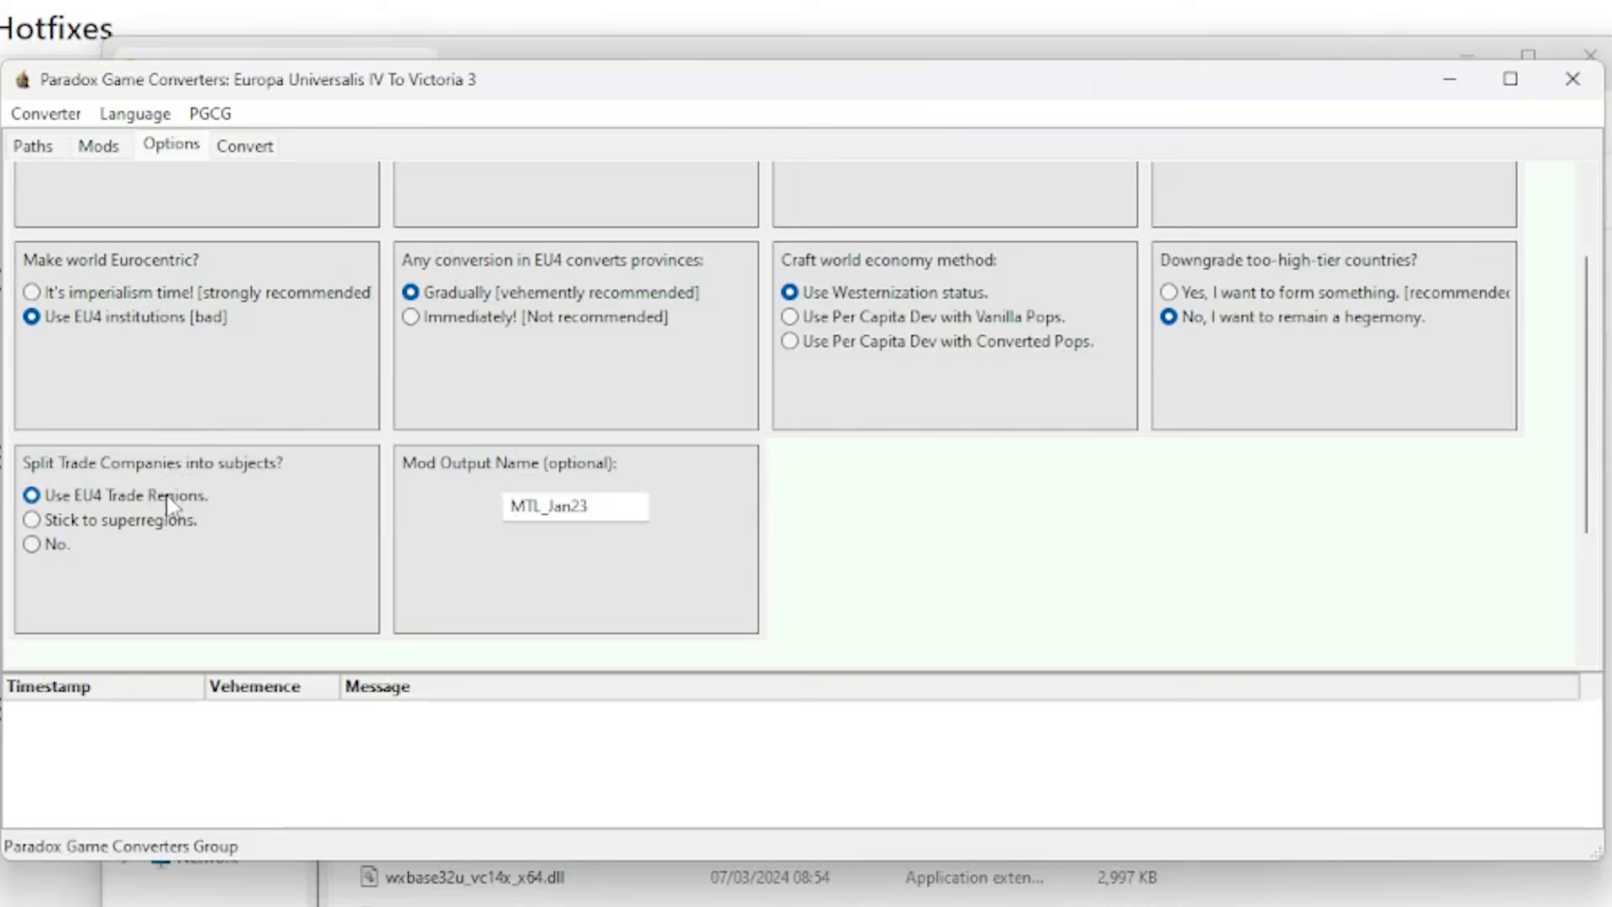
# Confirm the Mod Output Name is MTL_Jan23 and move on to the Convert tab
pyautogui.click(610, 506)
pyautogui.moveTo(609, 505); pyautogui.dragTo(507, 510)
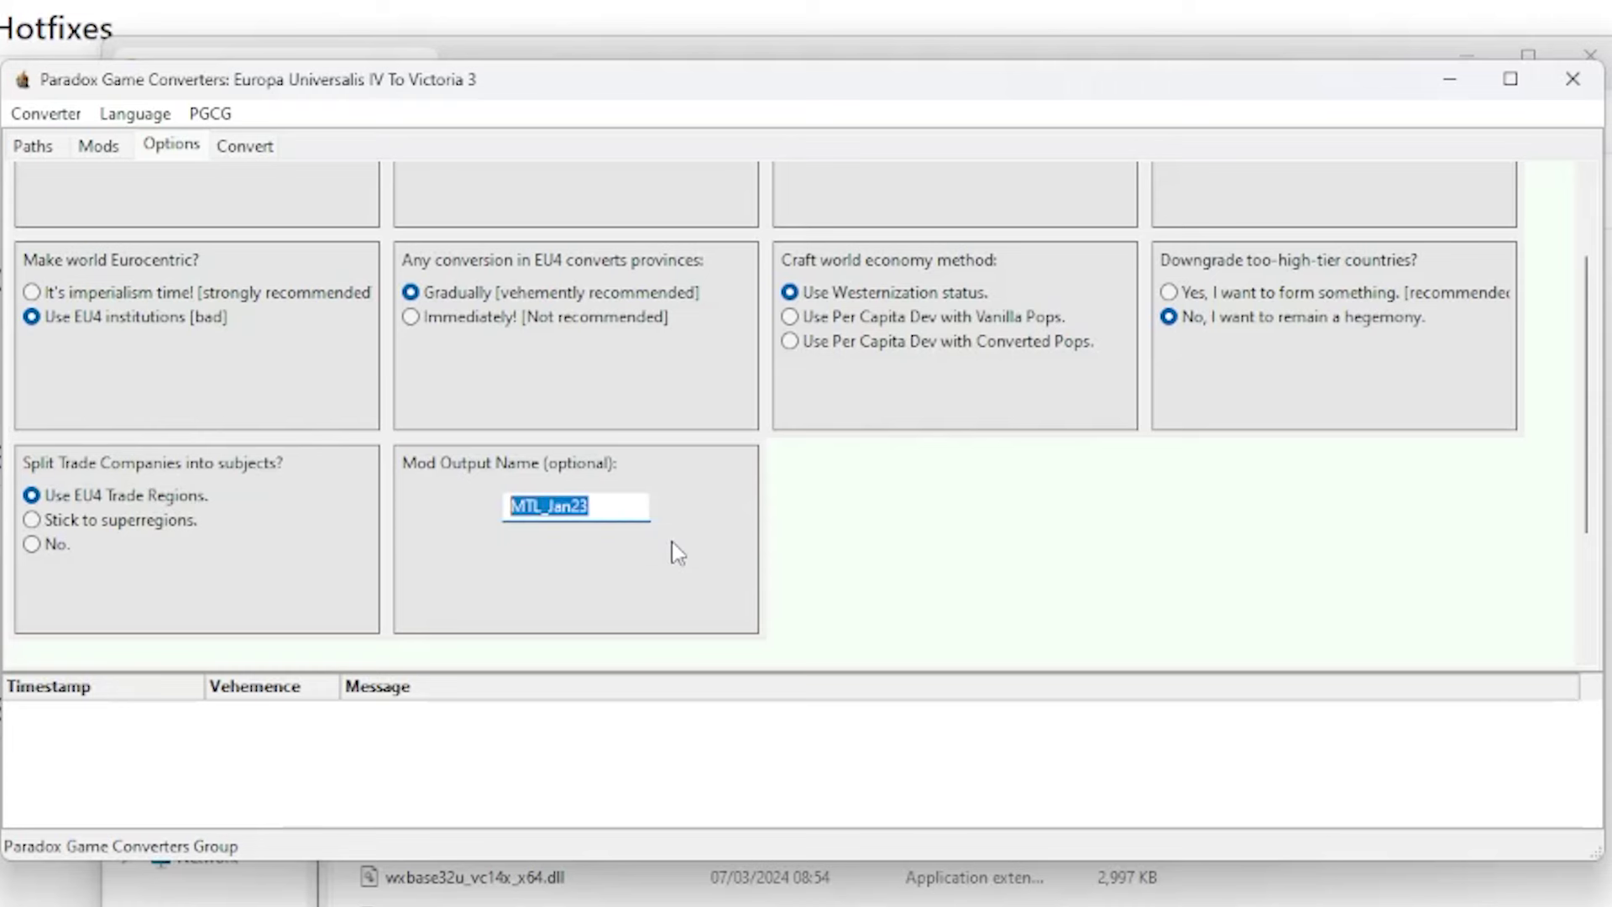
pyautogui.click(676, 553)
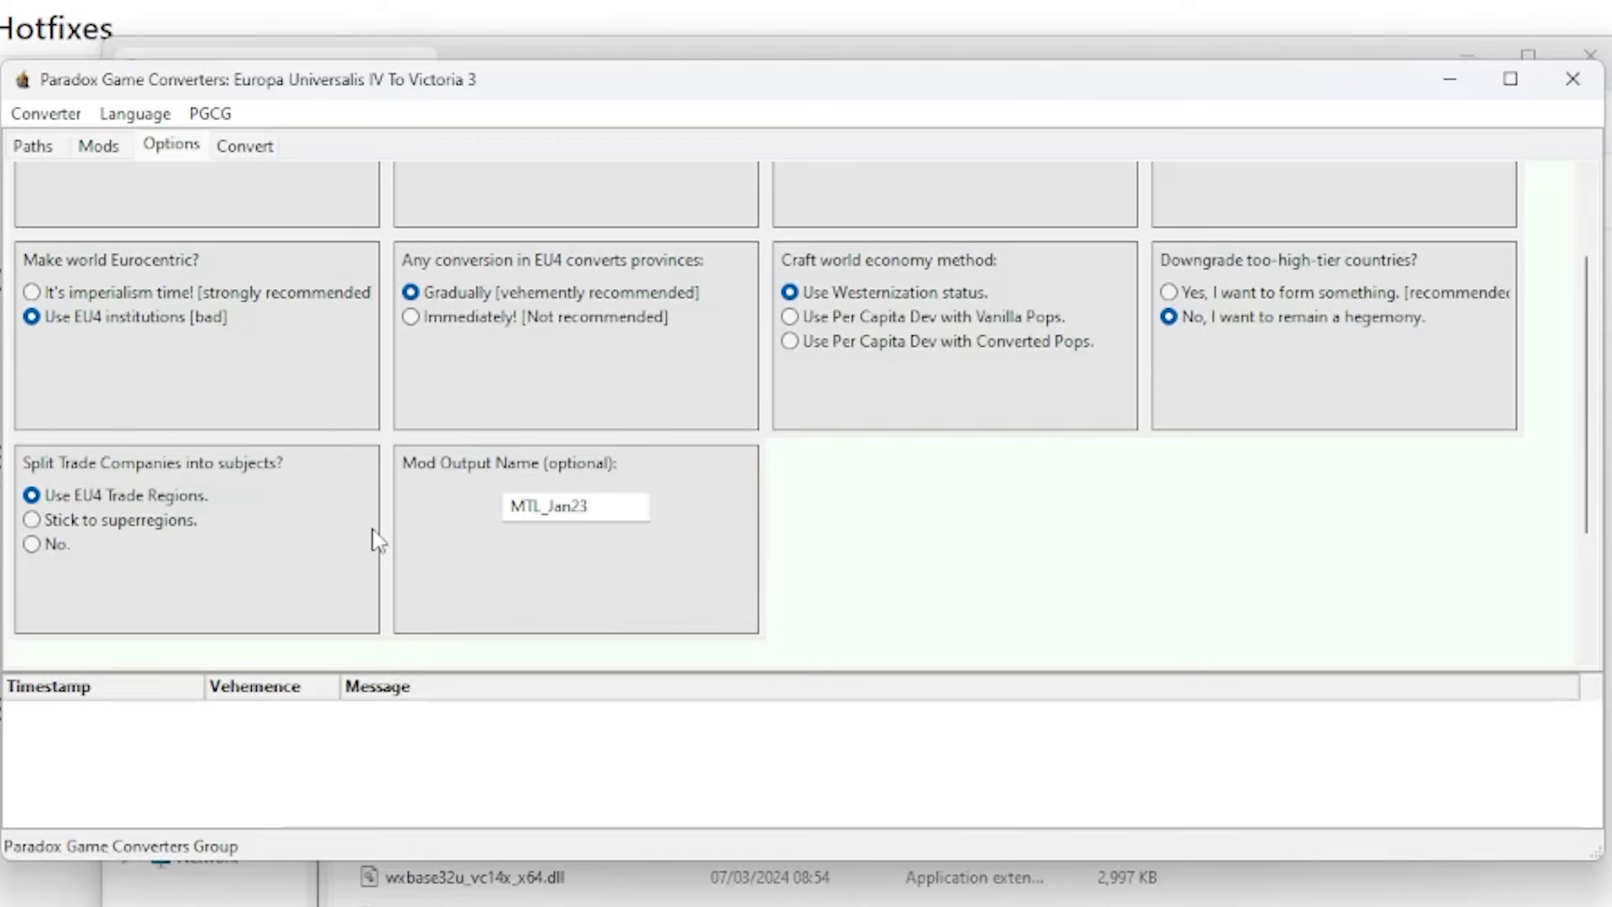
pyautogui.hotkey('ctrl', 'Tab')
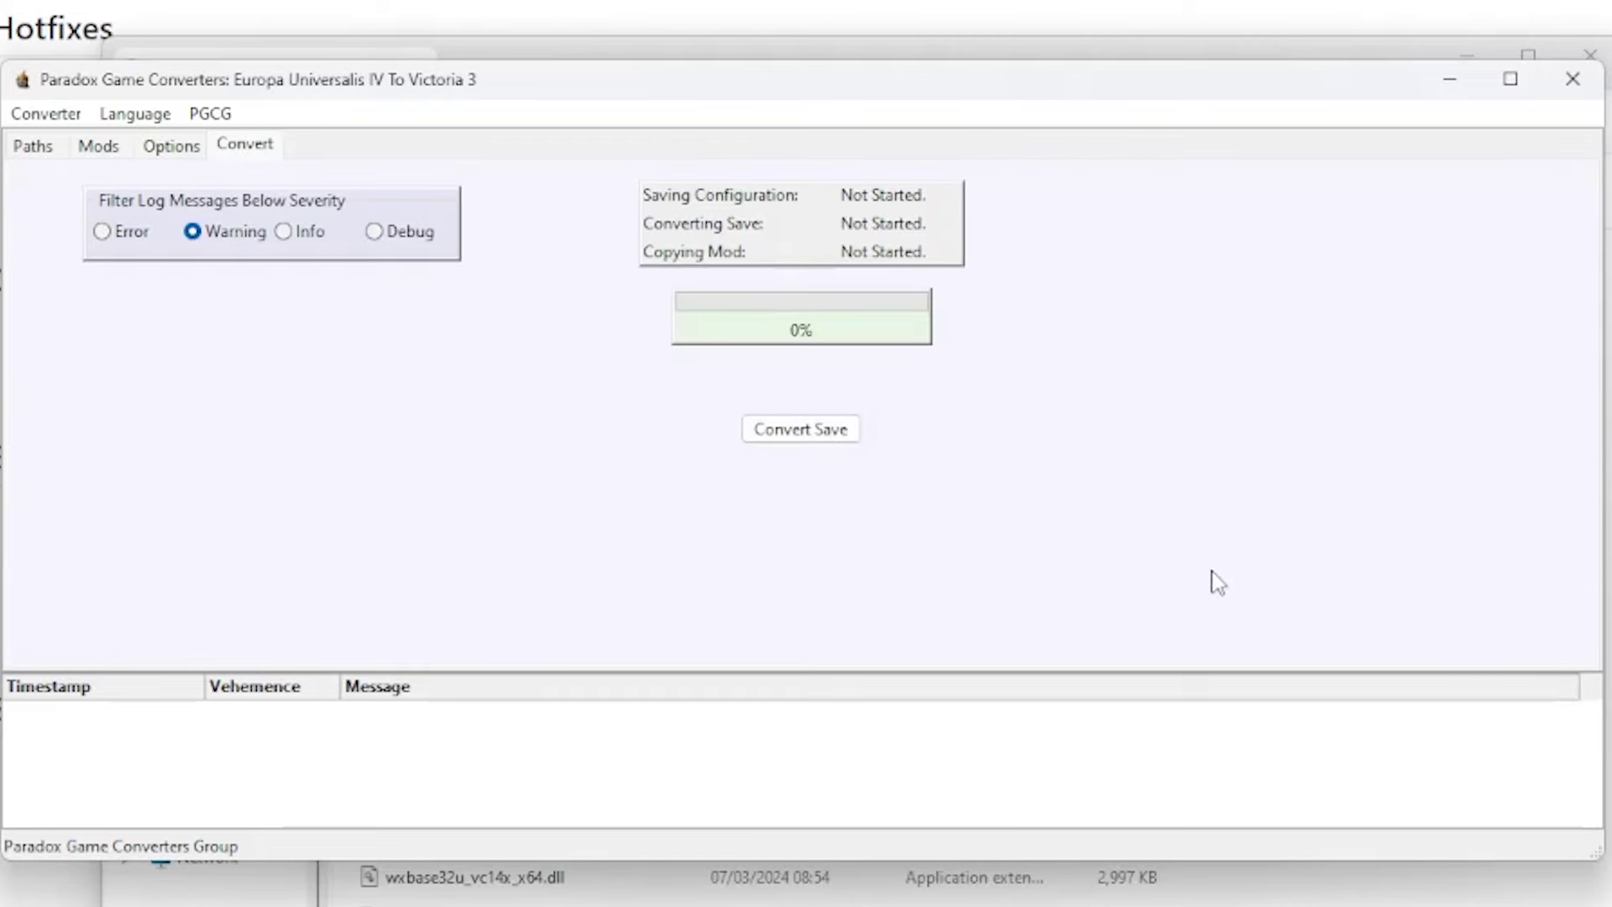
# Run Convert Save to turn the EU4 savegame into the MTL_Jan23 Victoria 3 mod
pyautogui.click(800, 430)
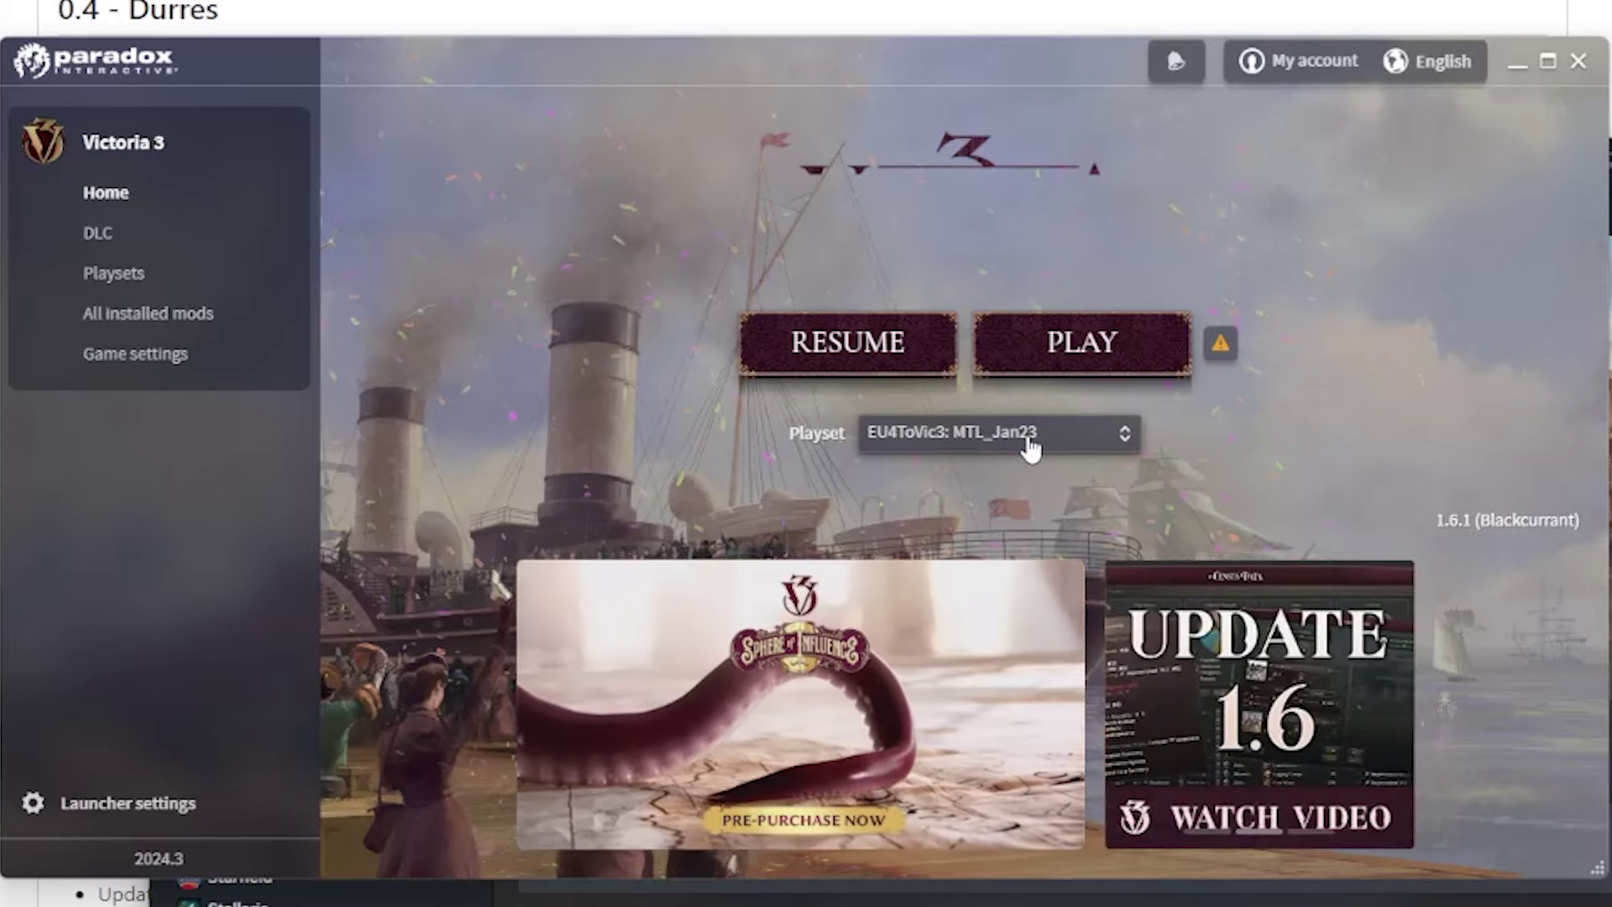
# Verify the Converted - MTL_Jan23 mod is in the playset, then start a Victoria 3 sandbox game
pyautogui.click(103, 277)
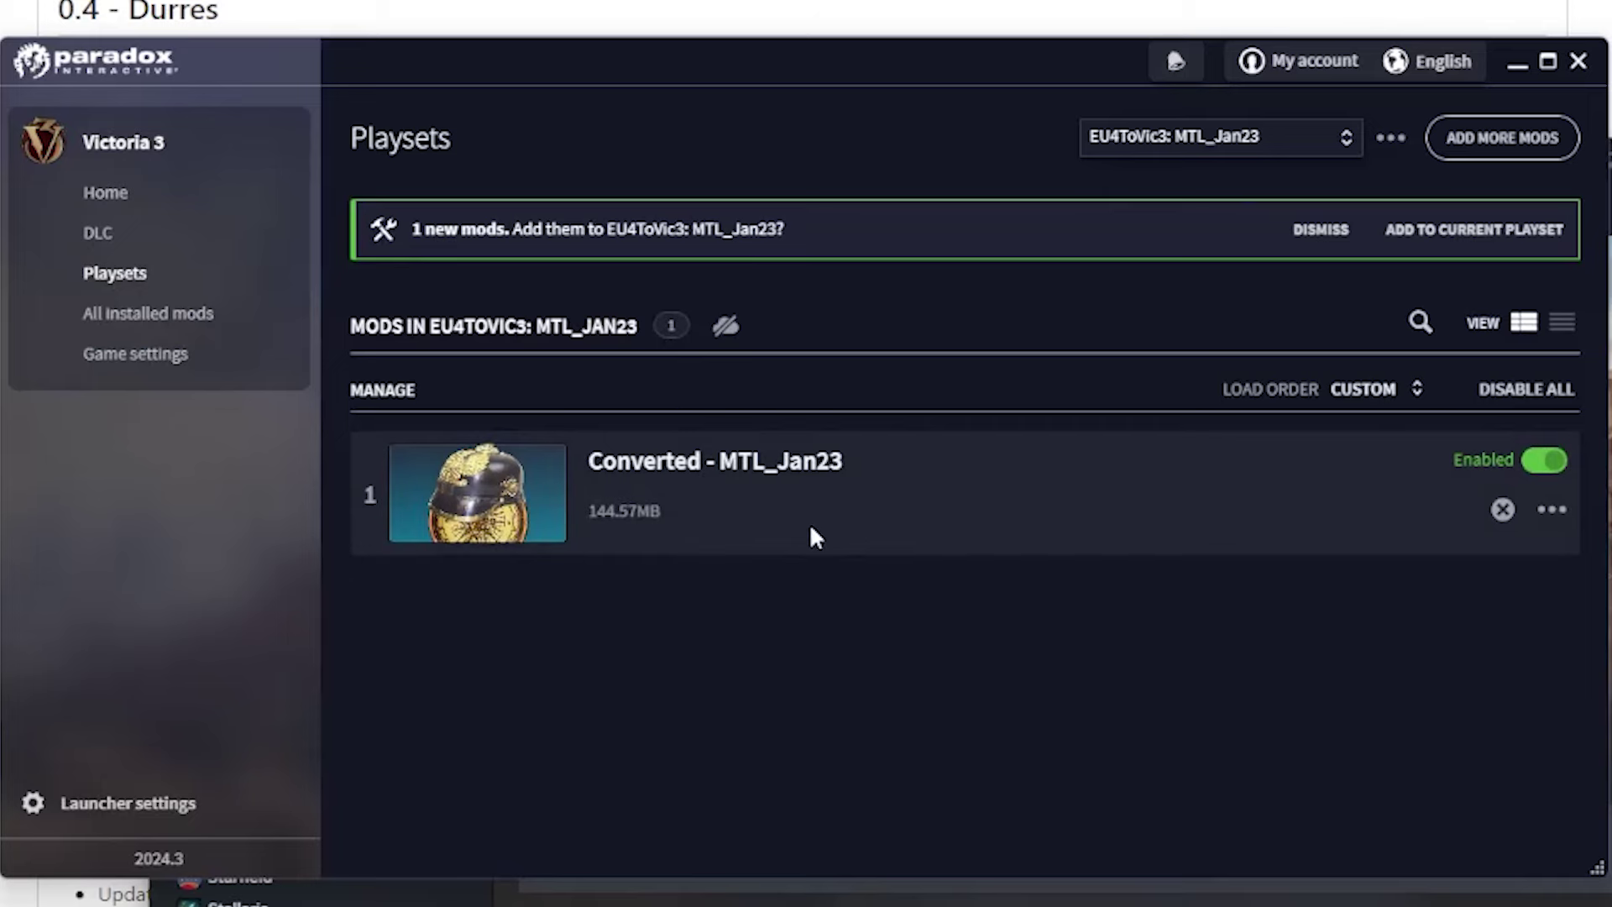
pyautogui.click(114, 193)
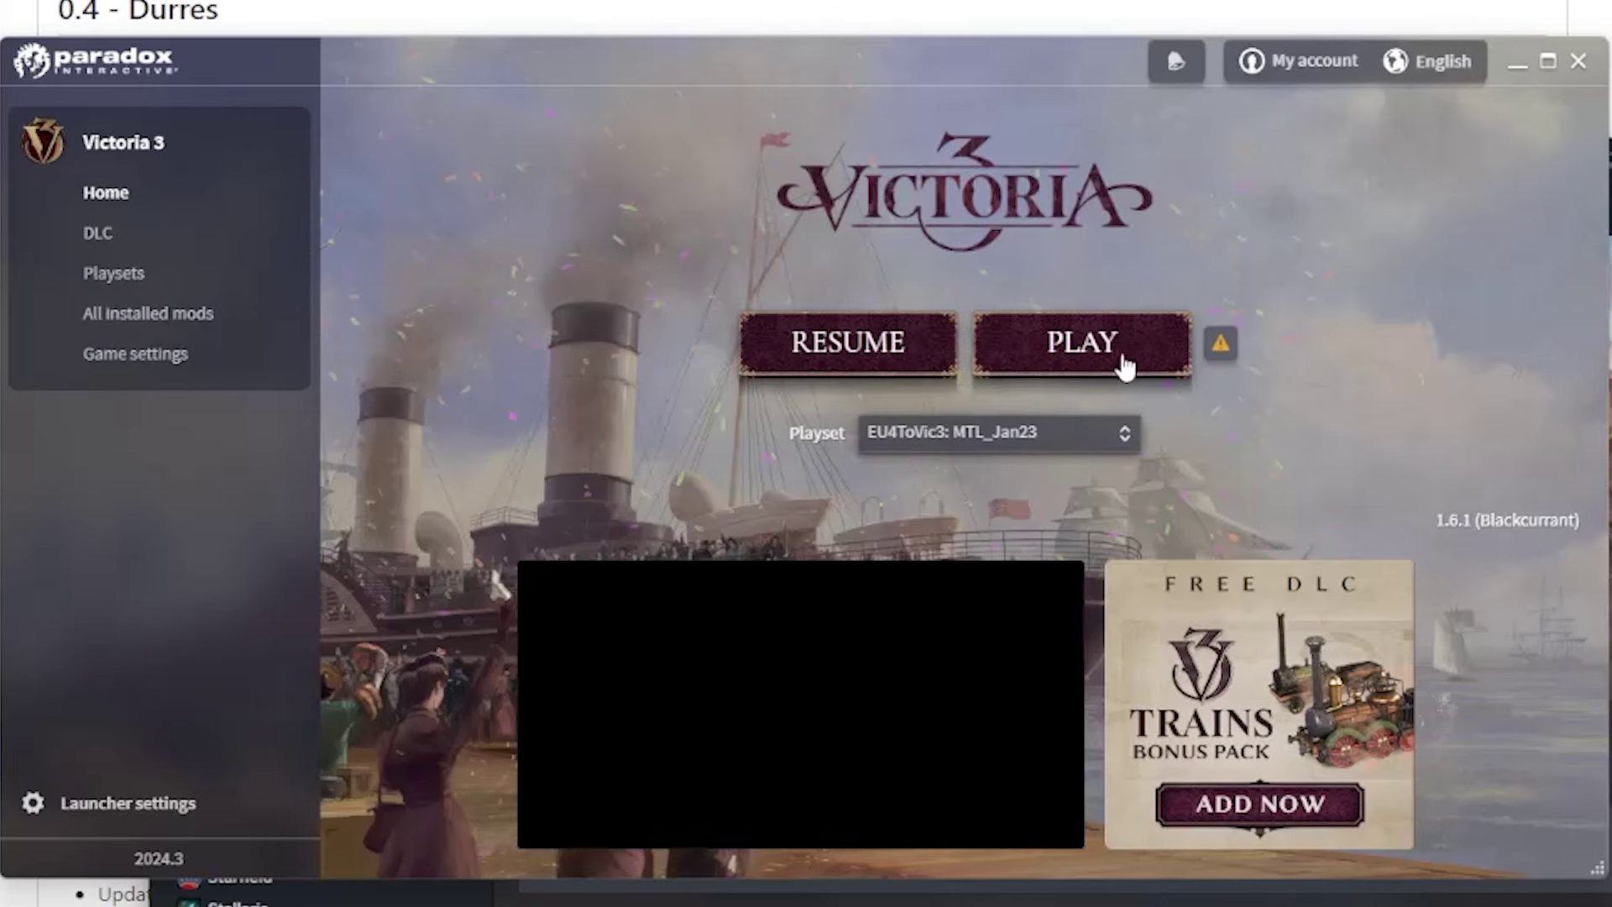
pyautogui.click(1090, 347)
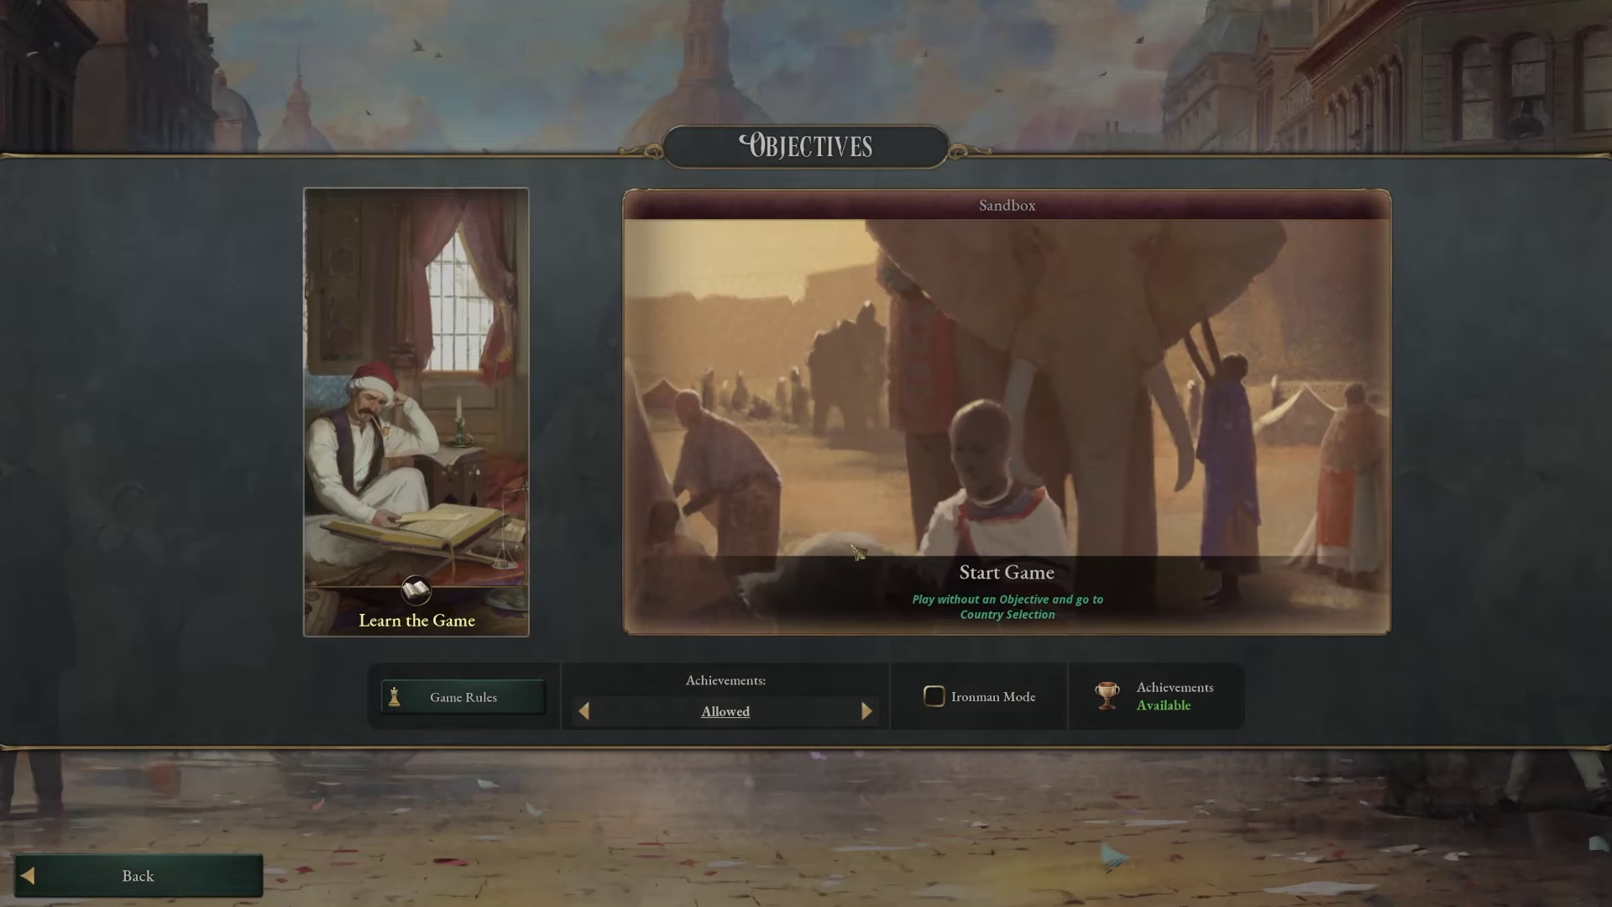
pyautogui.click(854, 551)
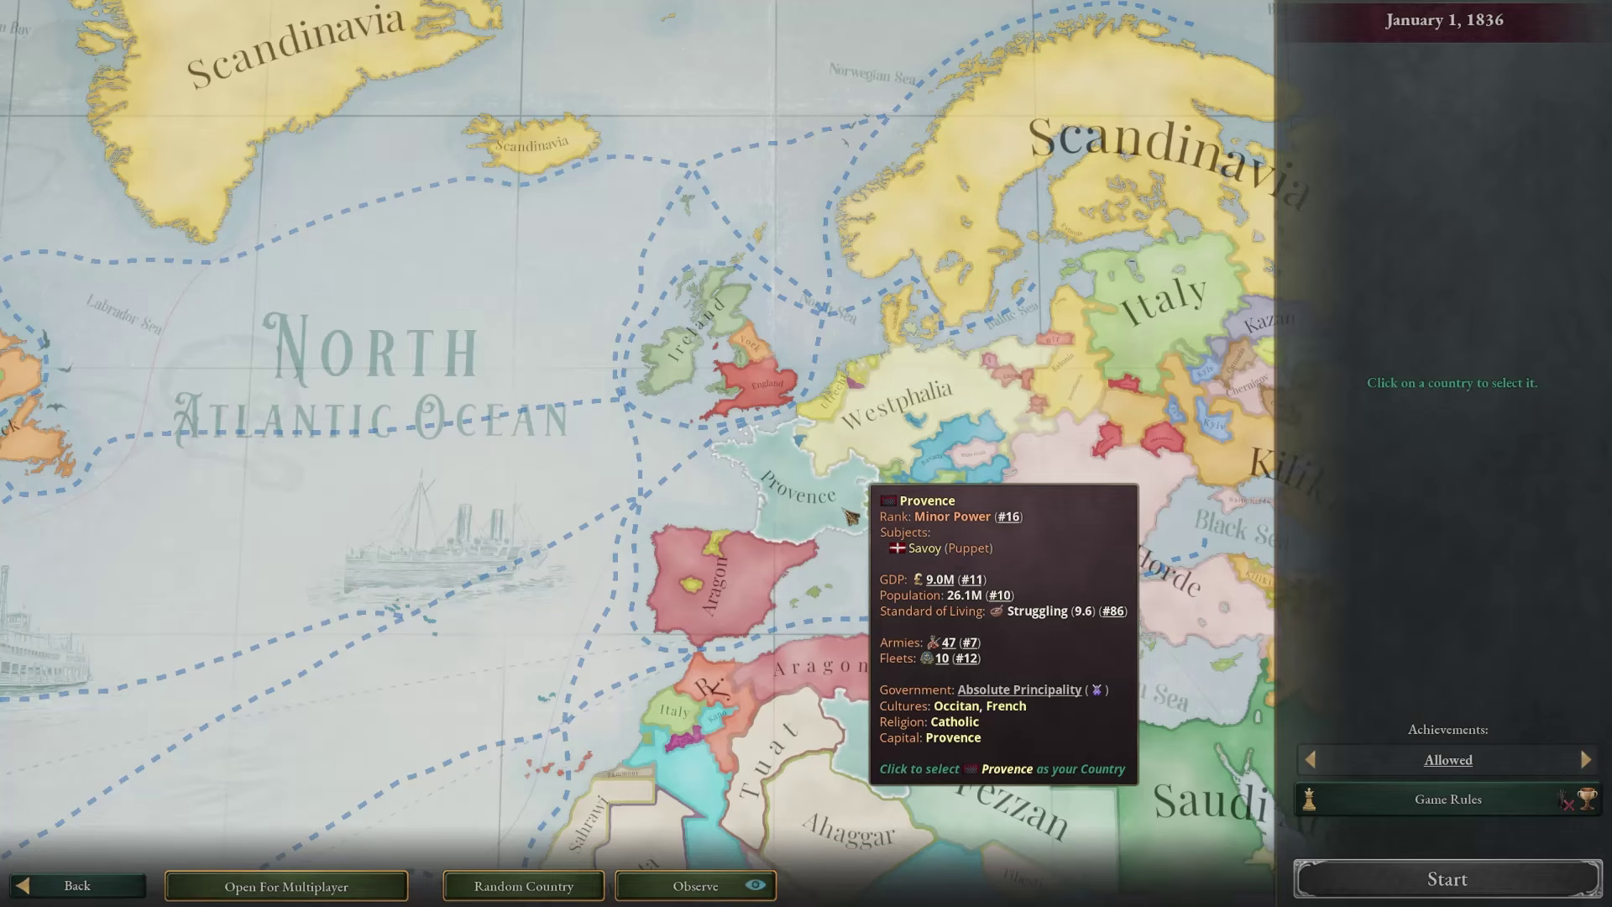
pyautogui.moveTo(1071, 664); pyautogui.dragTo(842, 581)
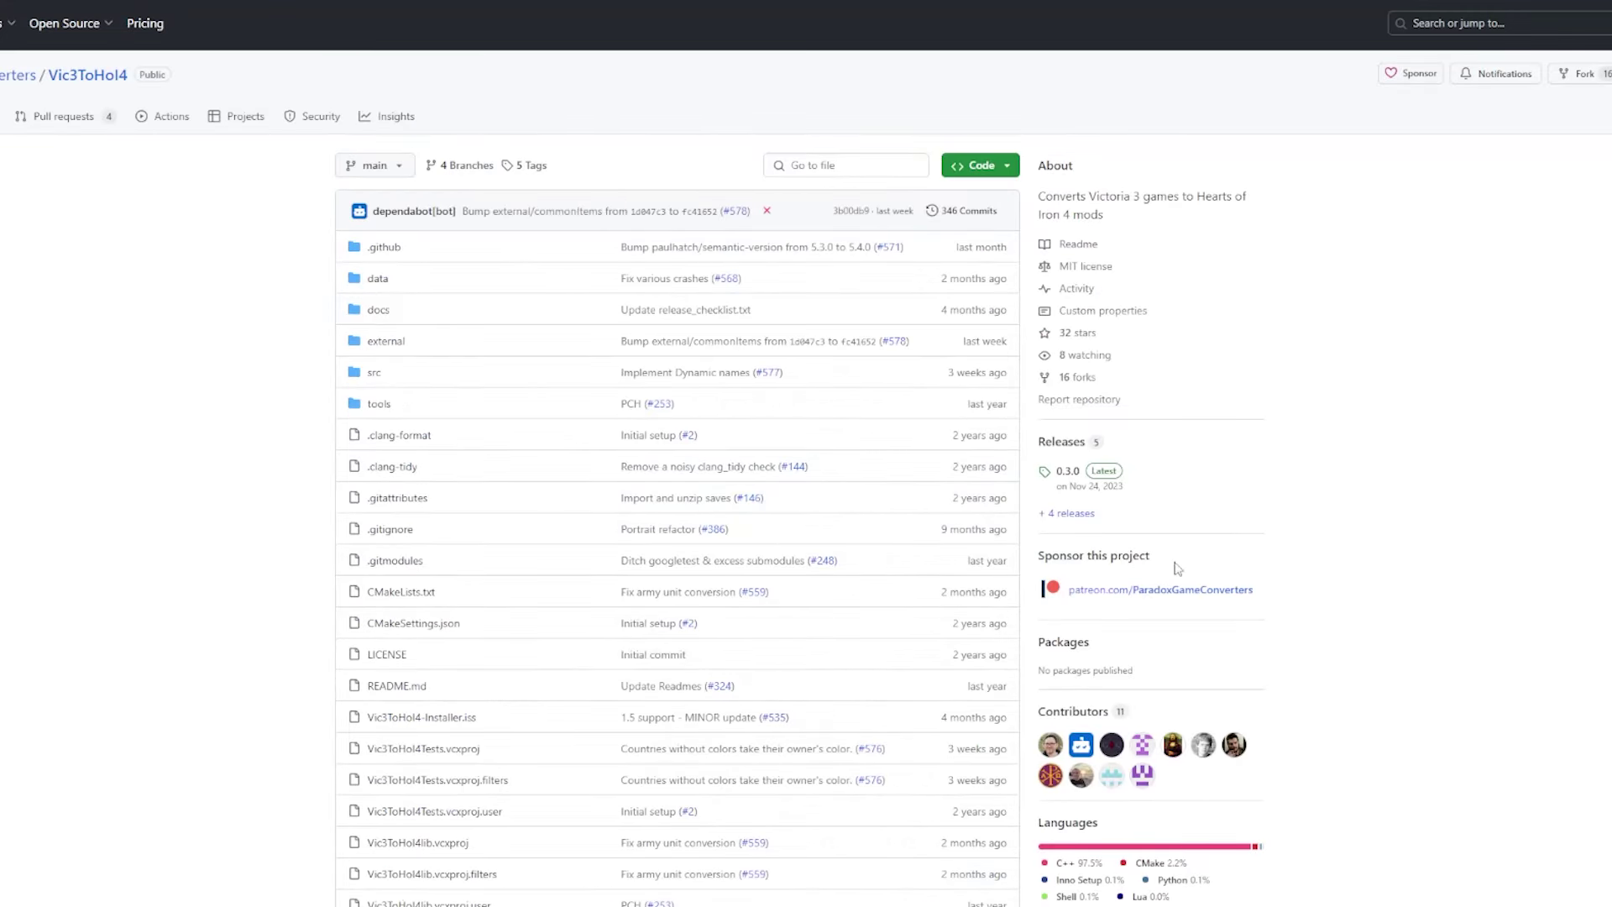
# Open the Vic3ToHoi4 0.3.0 release page and scroll down to its Assets
pyautogui.click(1070, 473)
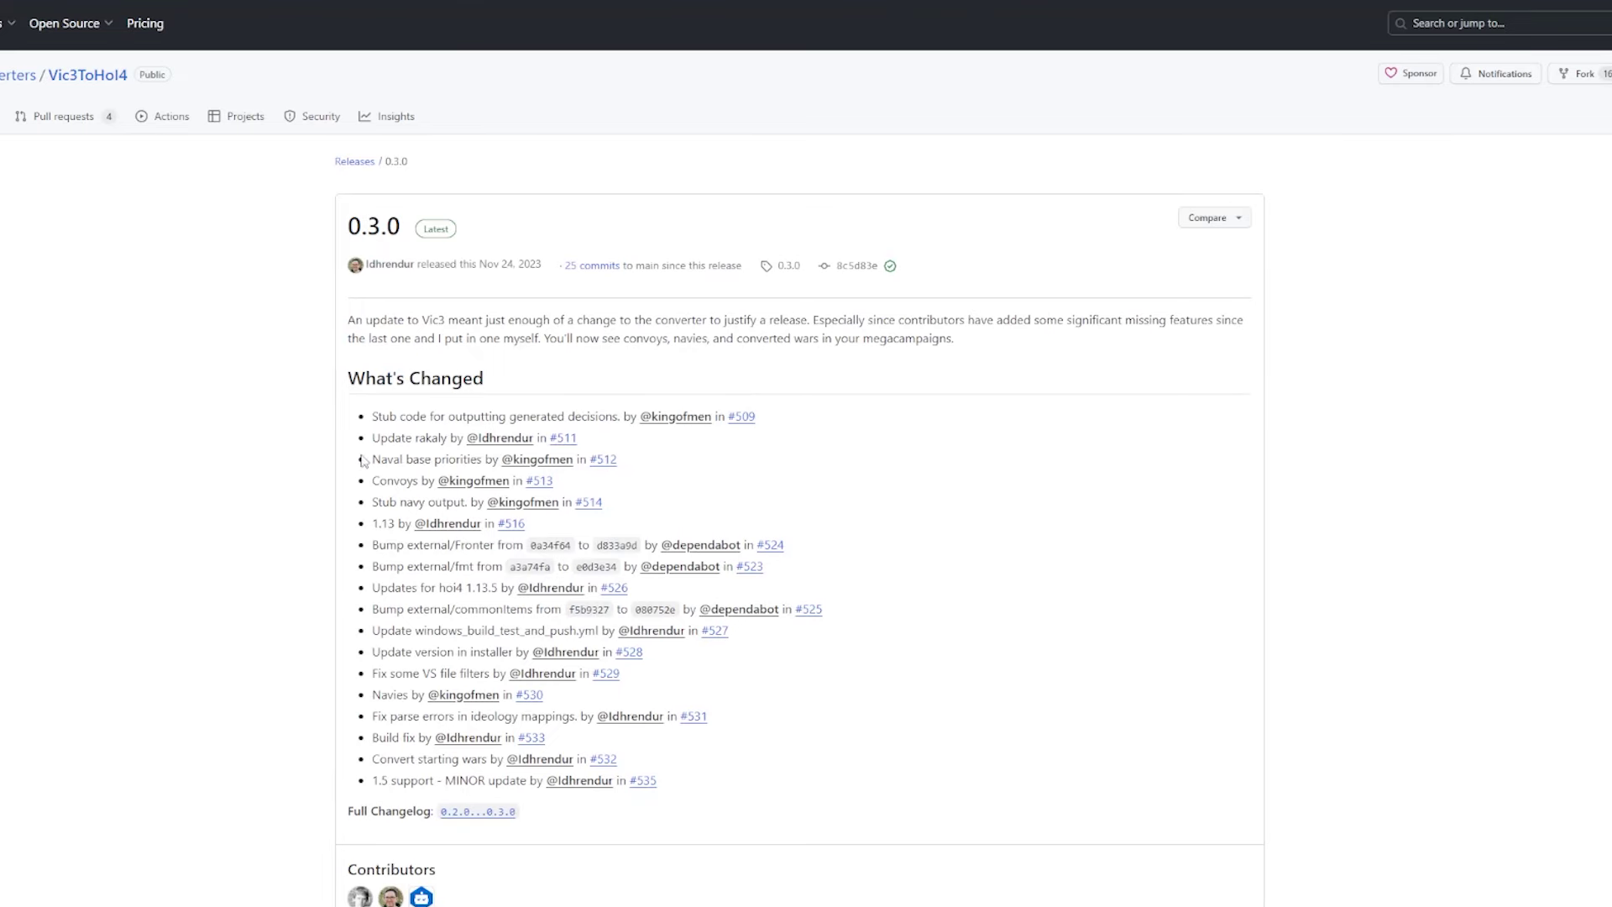
pyautogui.scroll(-3, 285, 630)
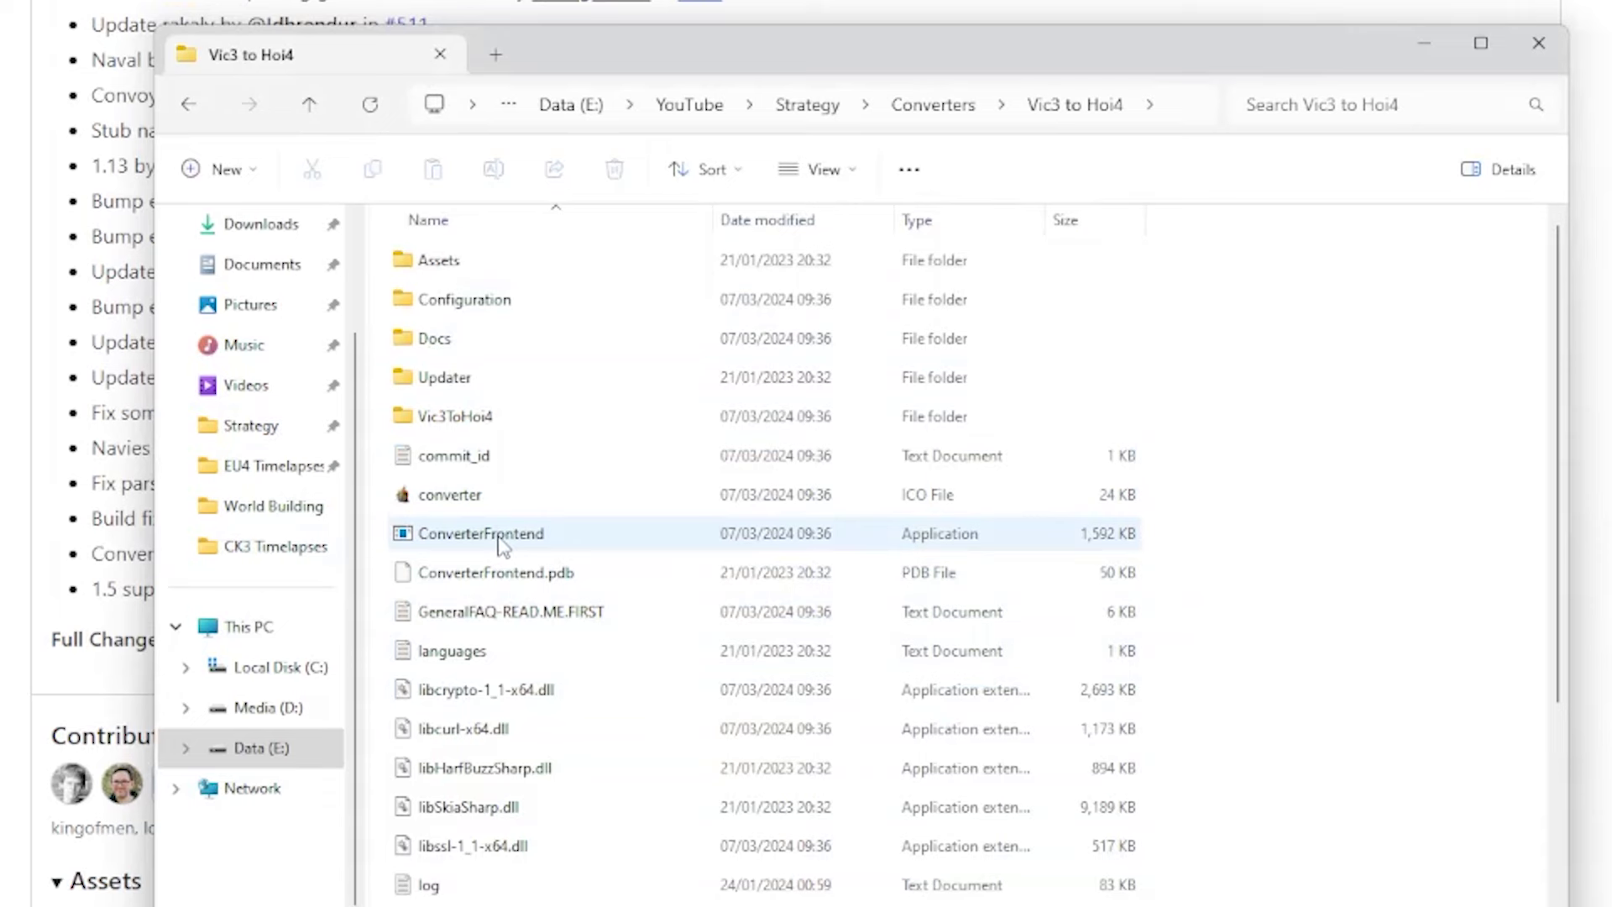
# Run ConverterFrontend as administrator and allow it through SmartScreen with More info and Run anyway
pyautogui.rightClick(499, 543)
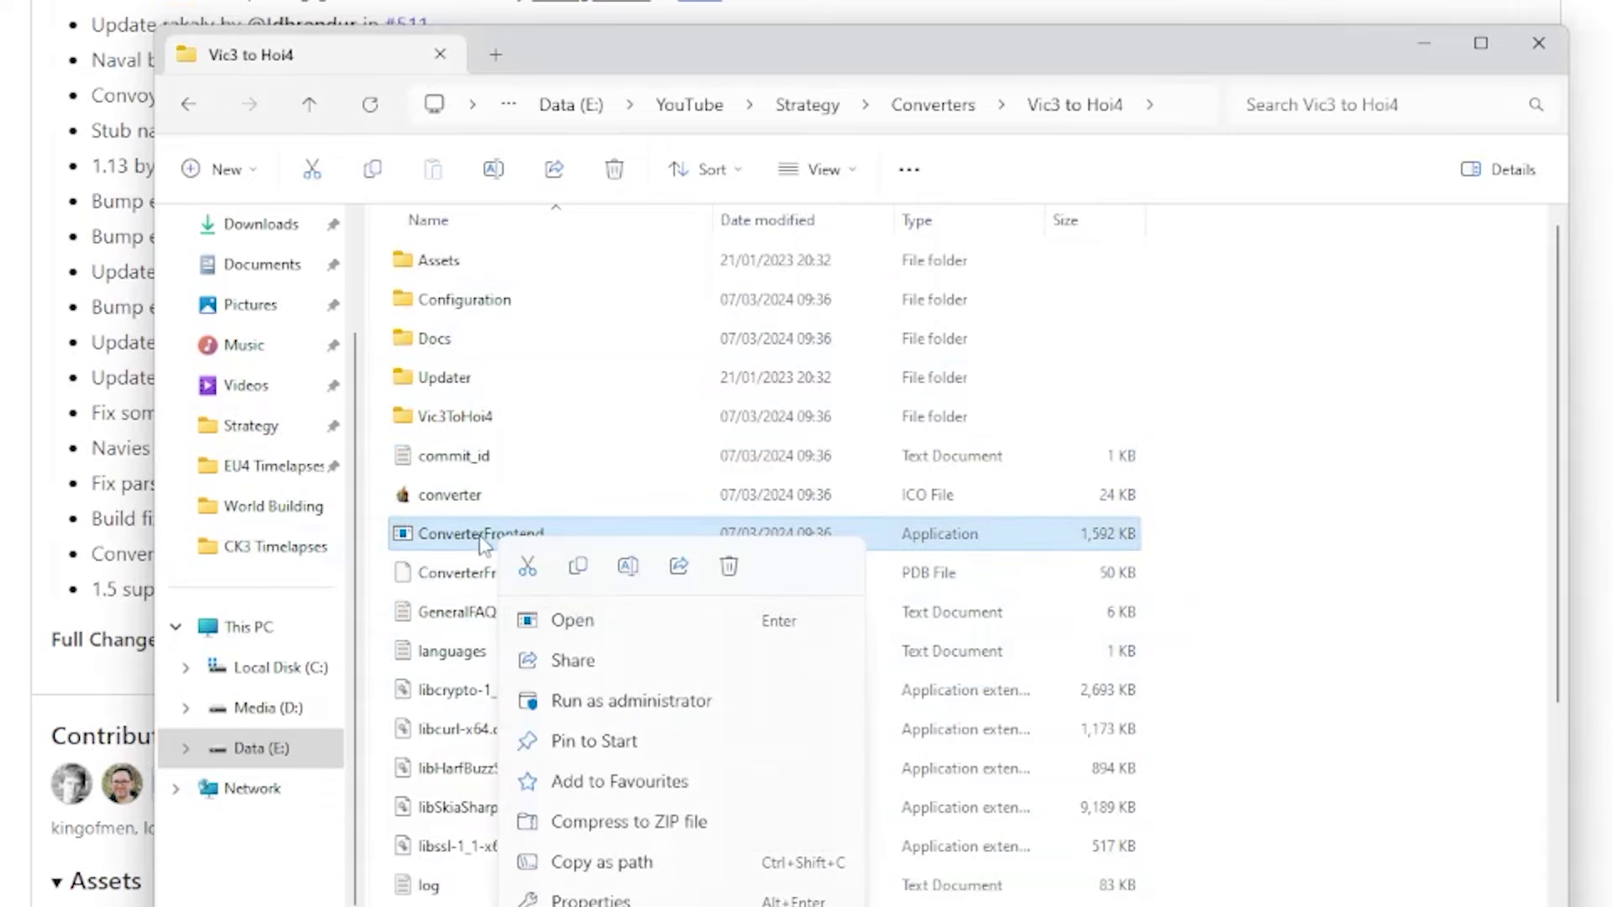
pyautogui.click(650, 701)
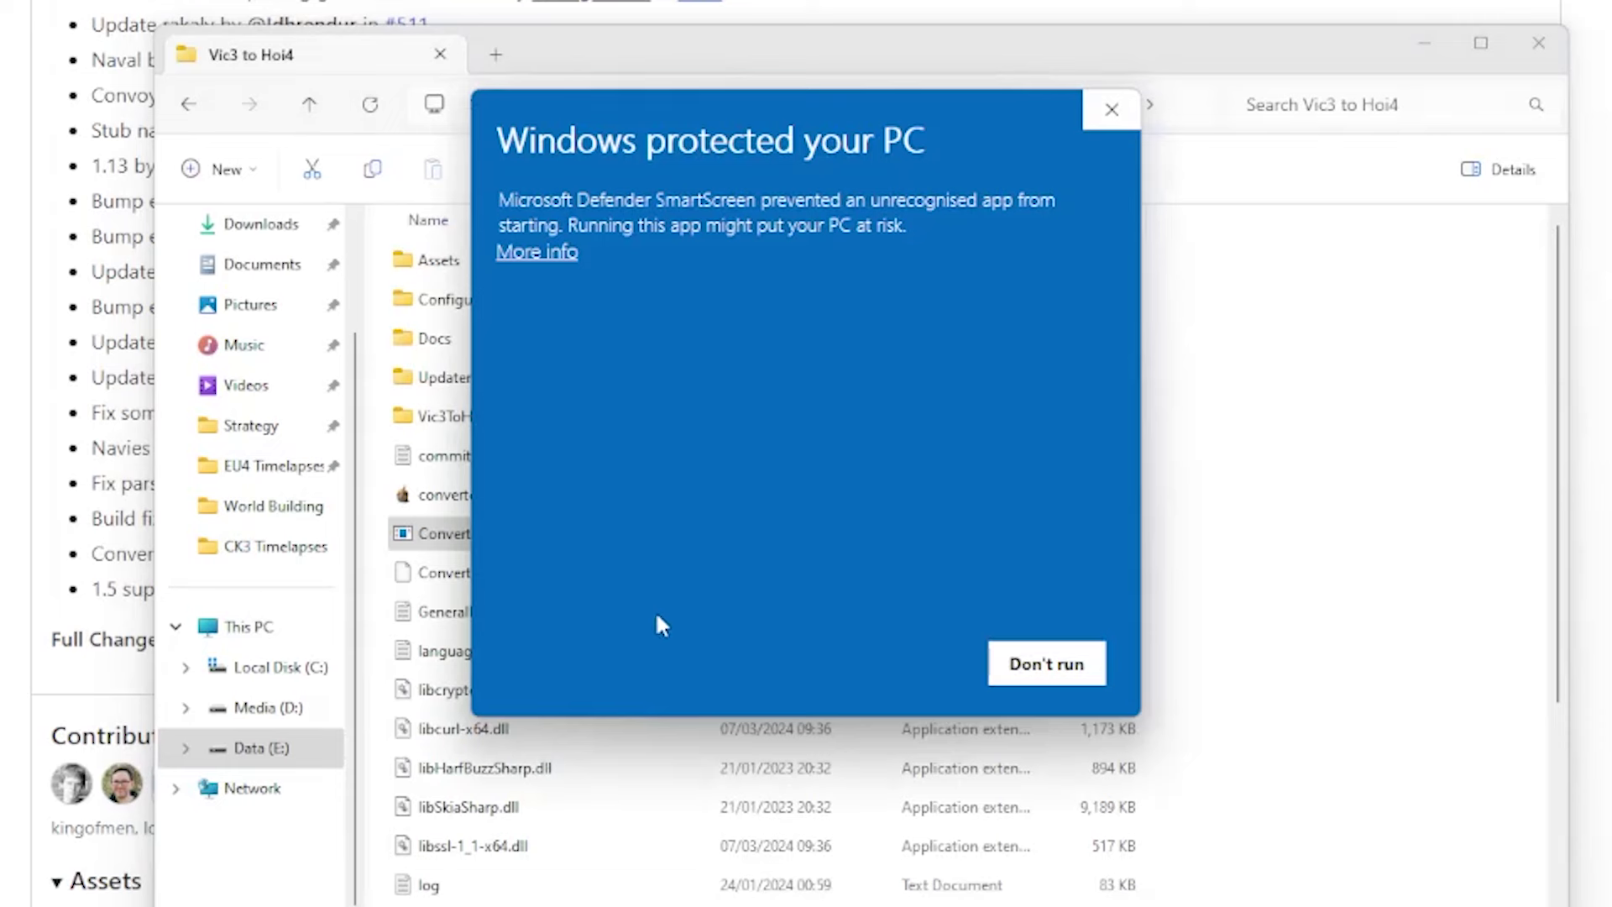
pyautogui.click(557, 256)
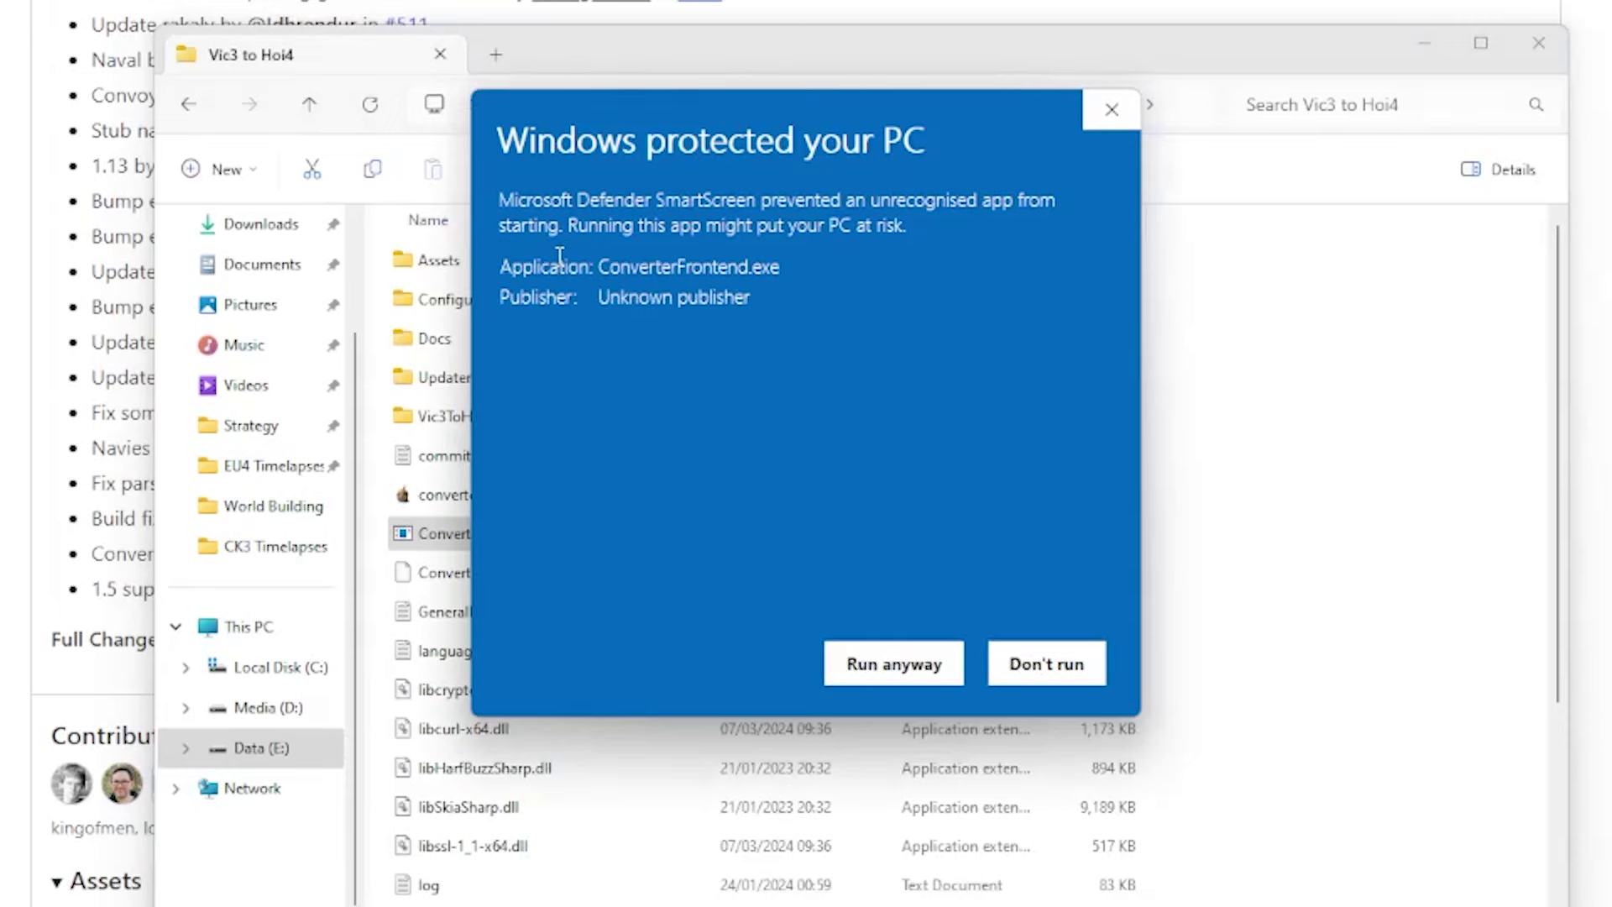
pyautogui.click(870, 662)
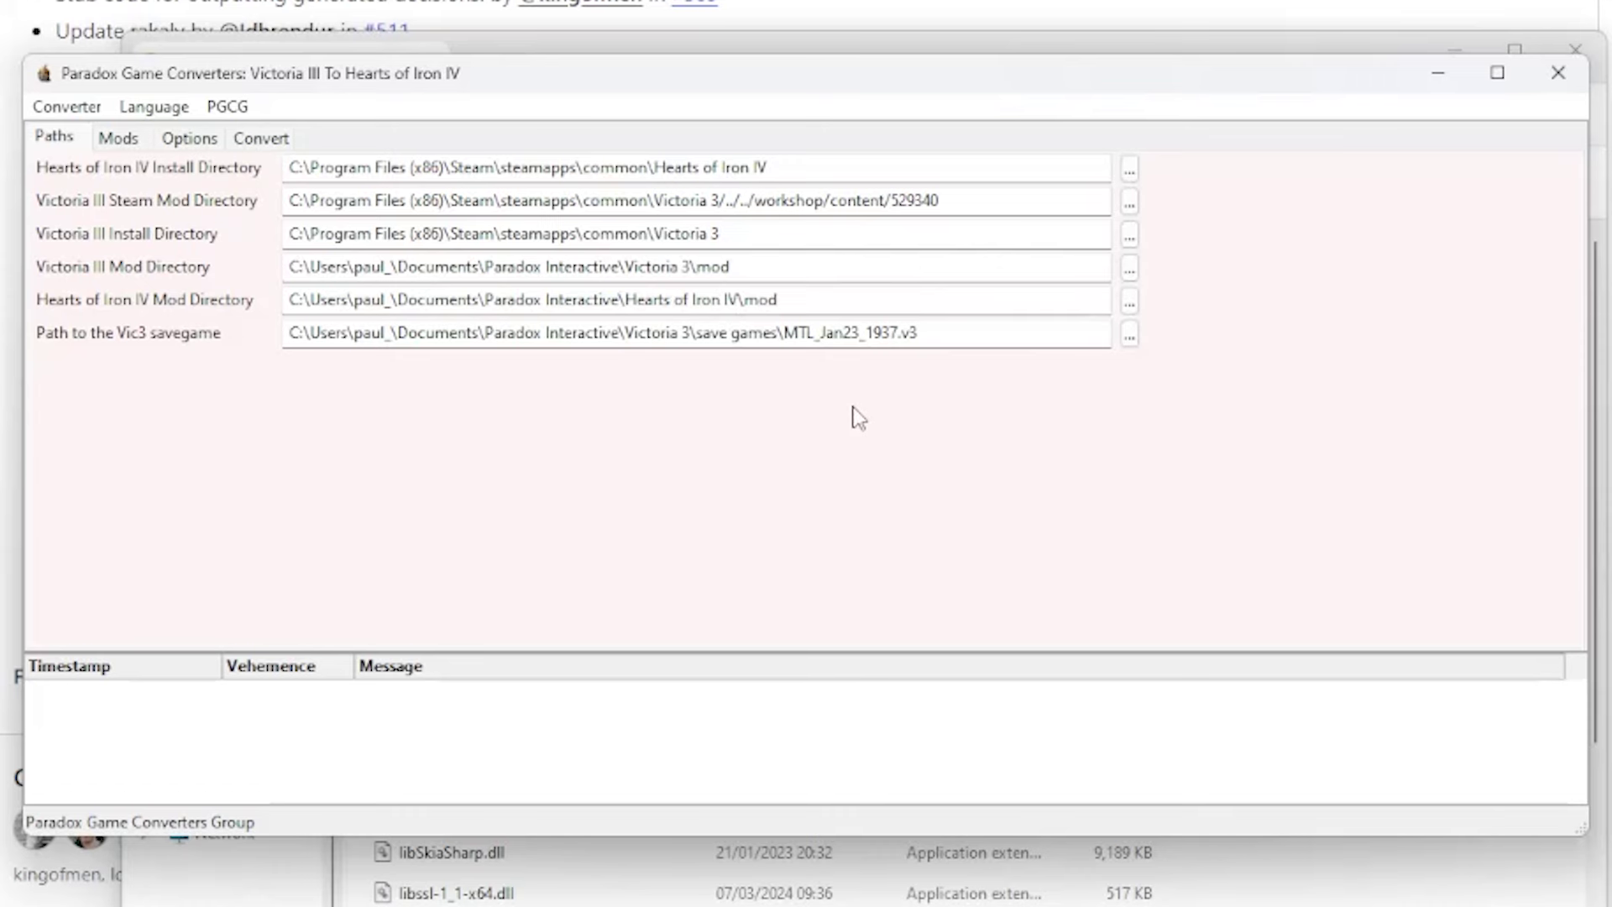
# Check the HoI4 install, Vic3 Steam mod, Vic3 install, Vic3 mod, HoI4 mod and savegame paths
pyautogui.click(820, 165)
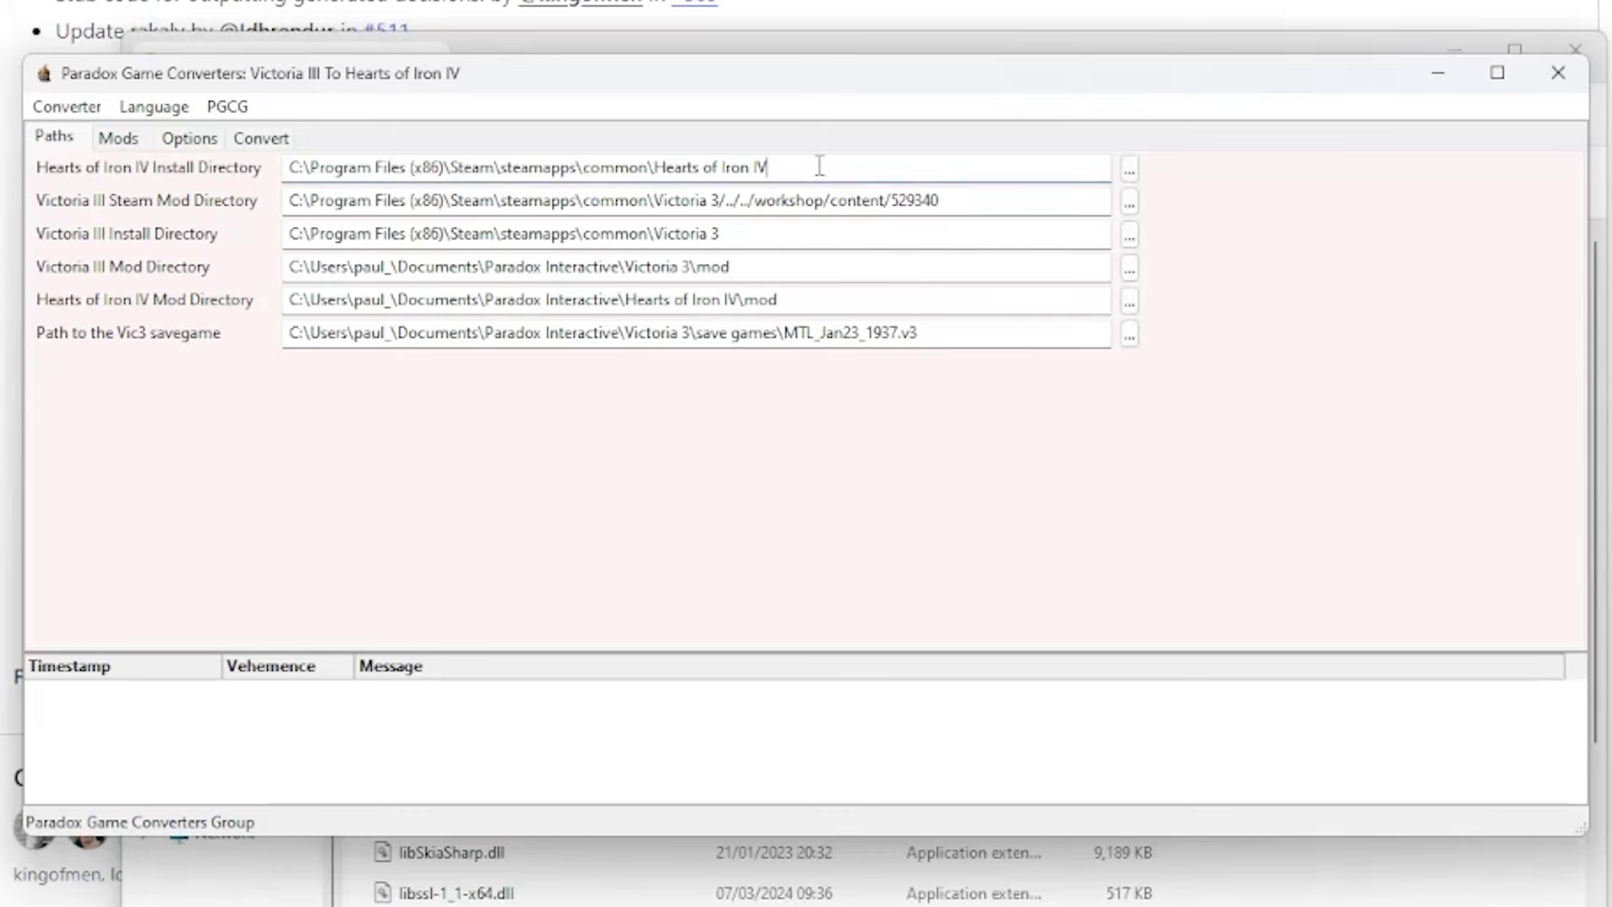
pyautogui.click(998, 206)
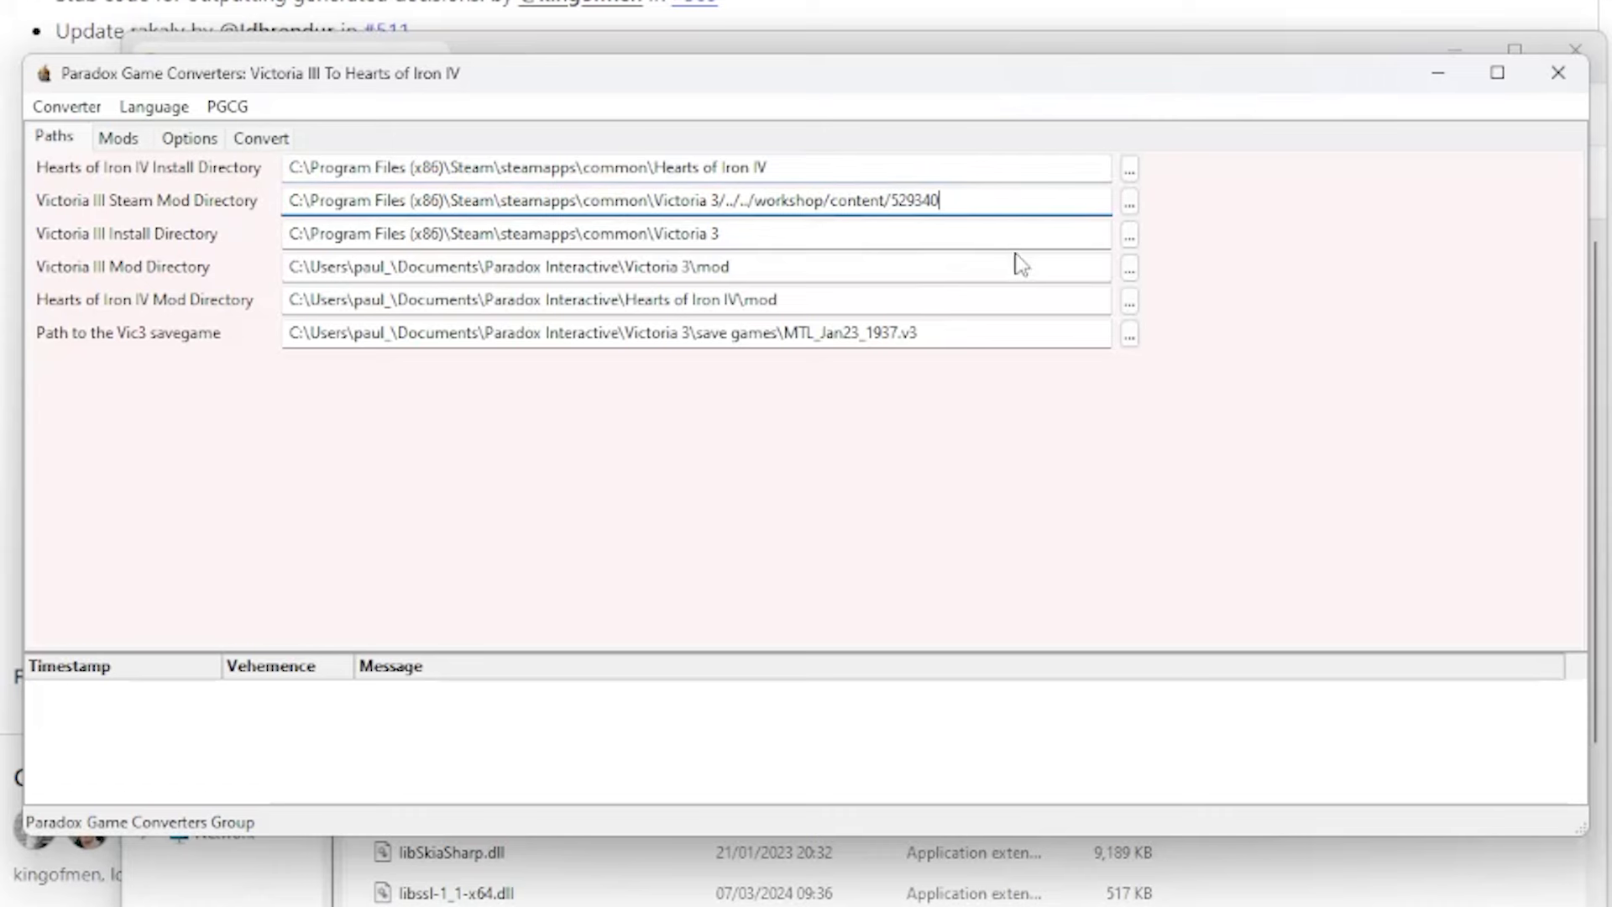
pyautogui.click(1019, 236)
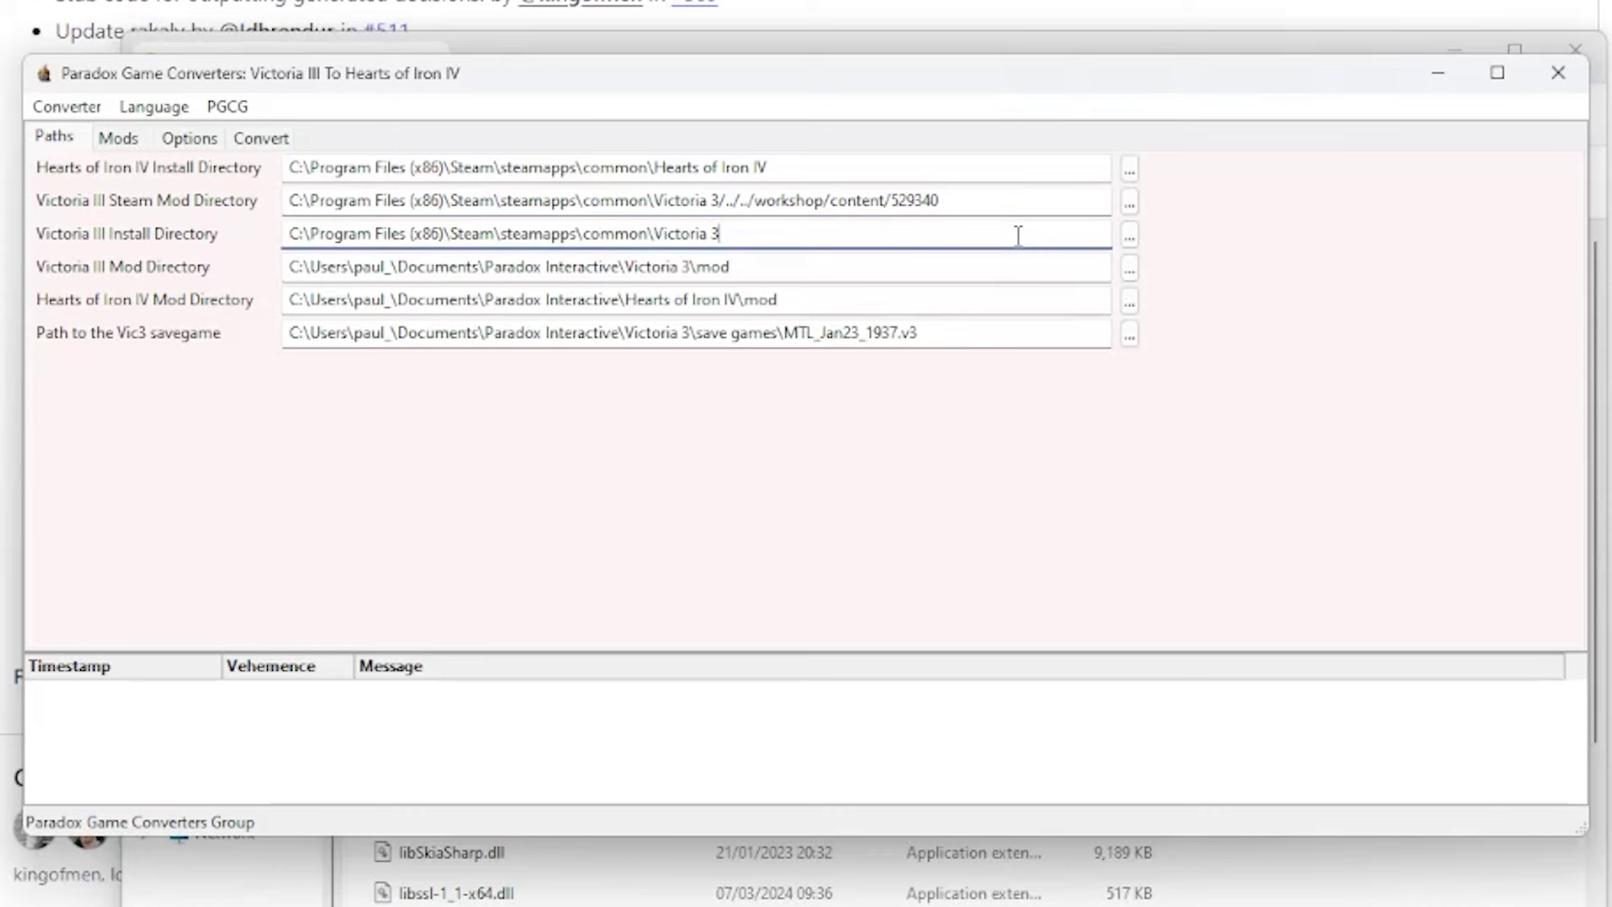
pyautogui.click(978, 273)
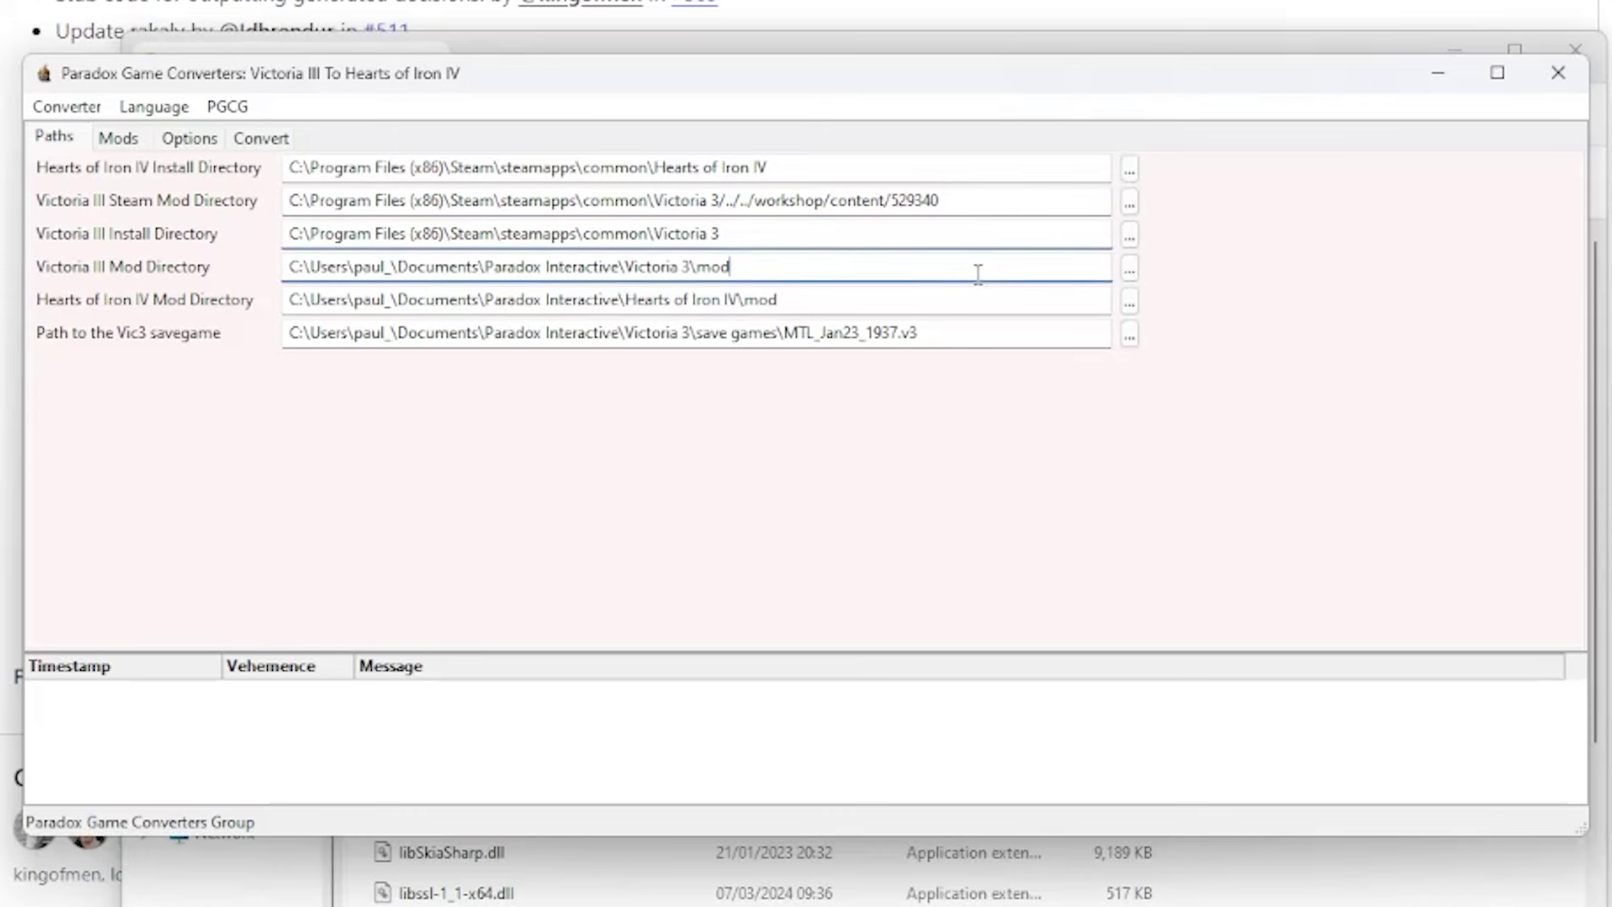
pyautogui.click(950, 307)
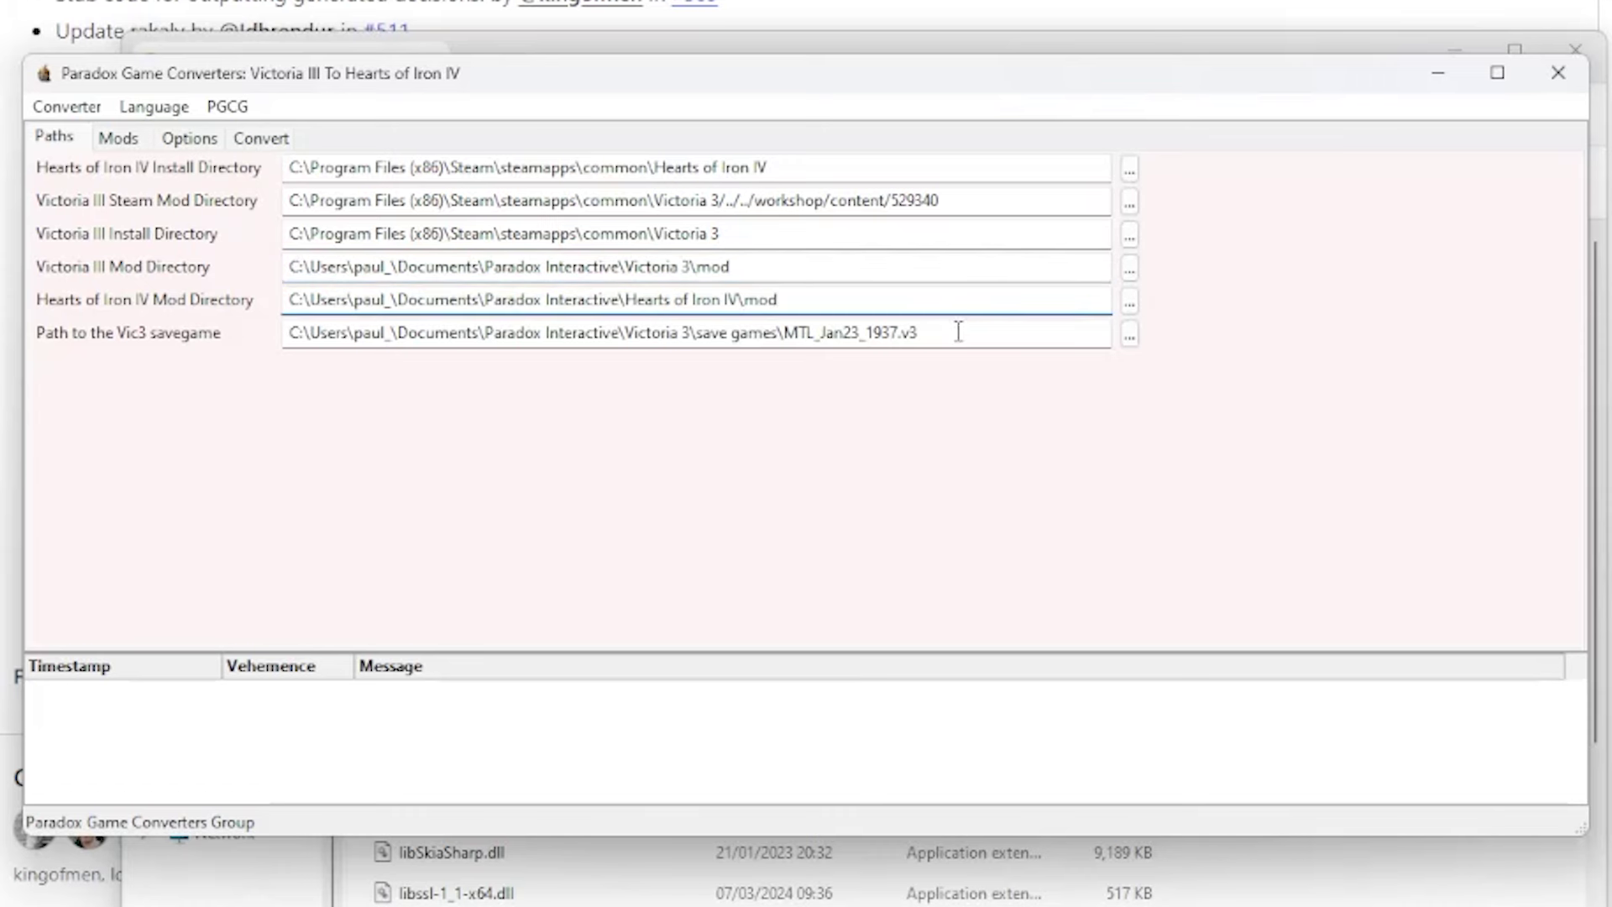
pyautogui.click(978, 333)
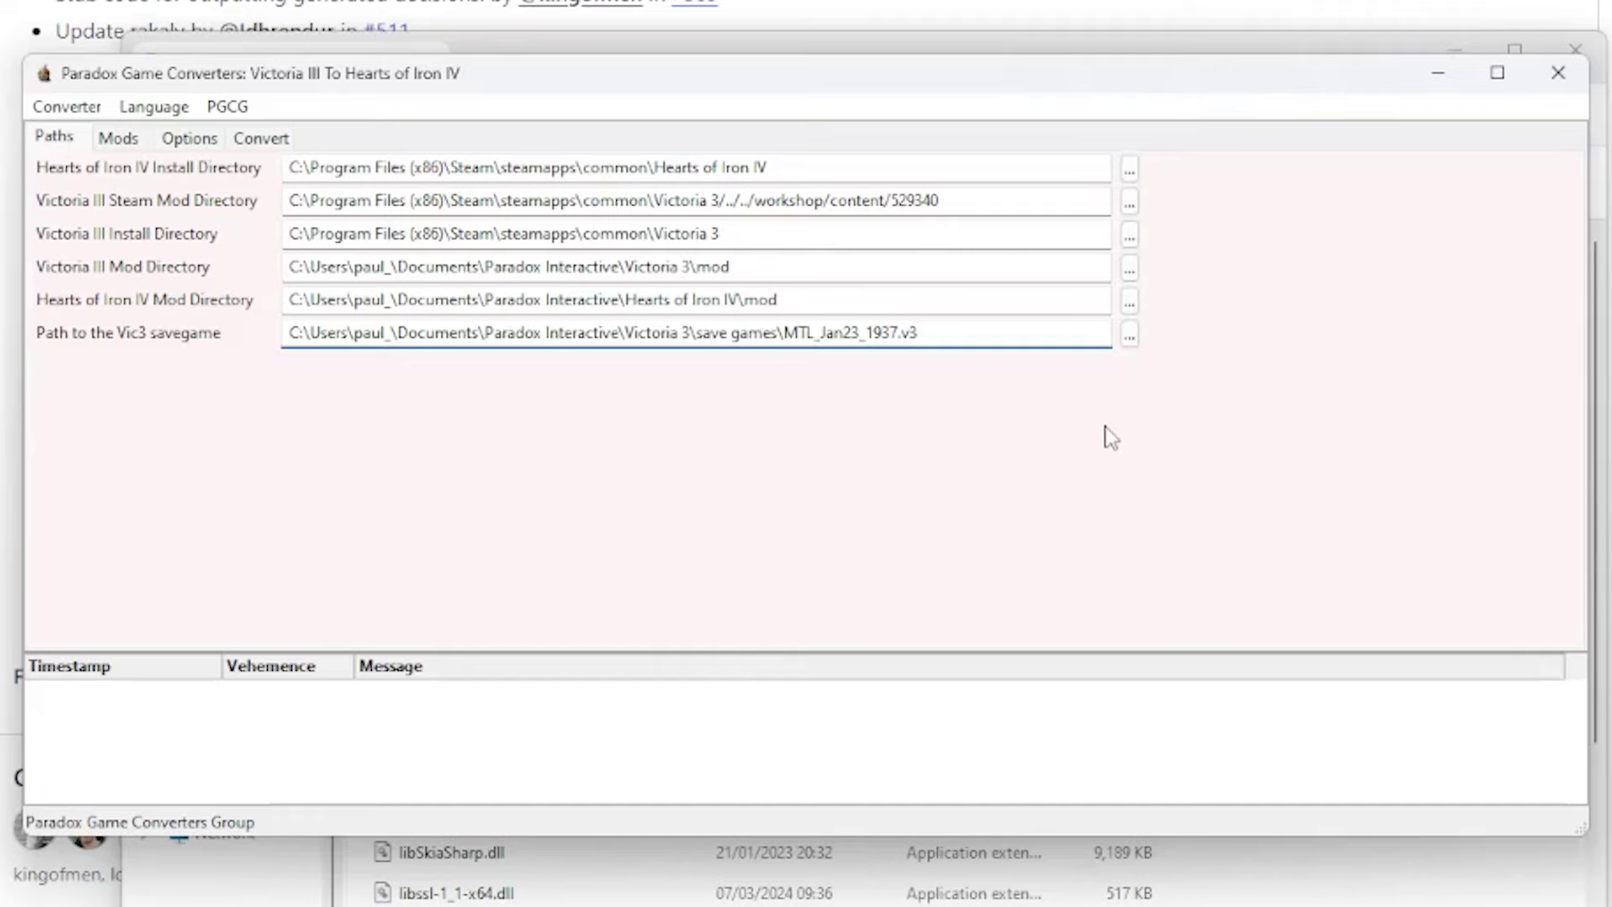
# Keep MTL_Jan23_1937.v3 as the savegame after browsing, then view the mod detection page
pyautogui.click(1130, 334)
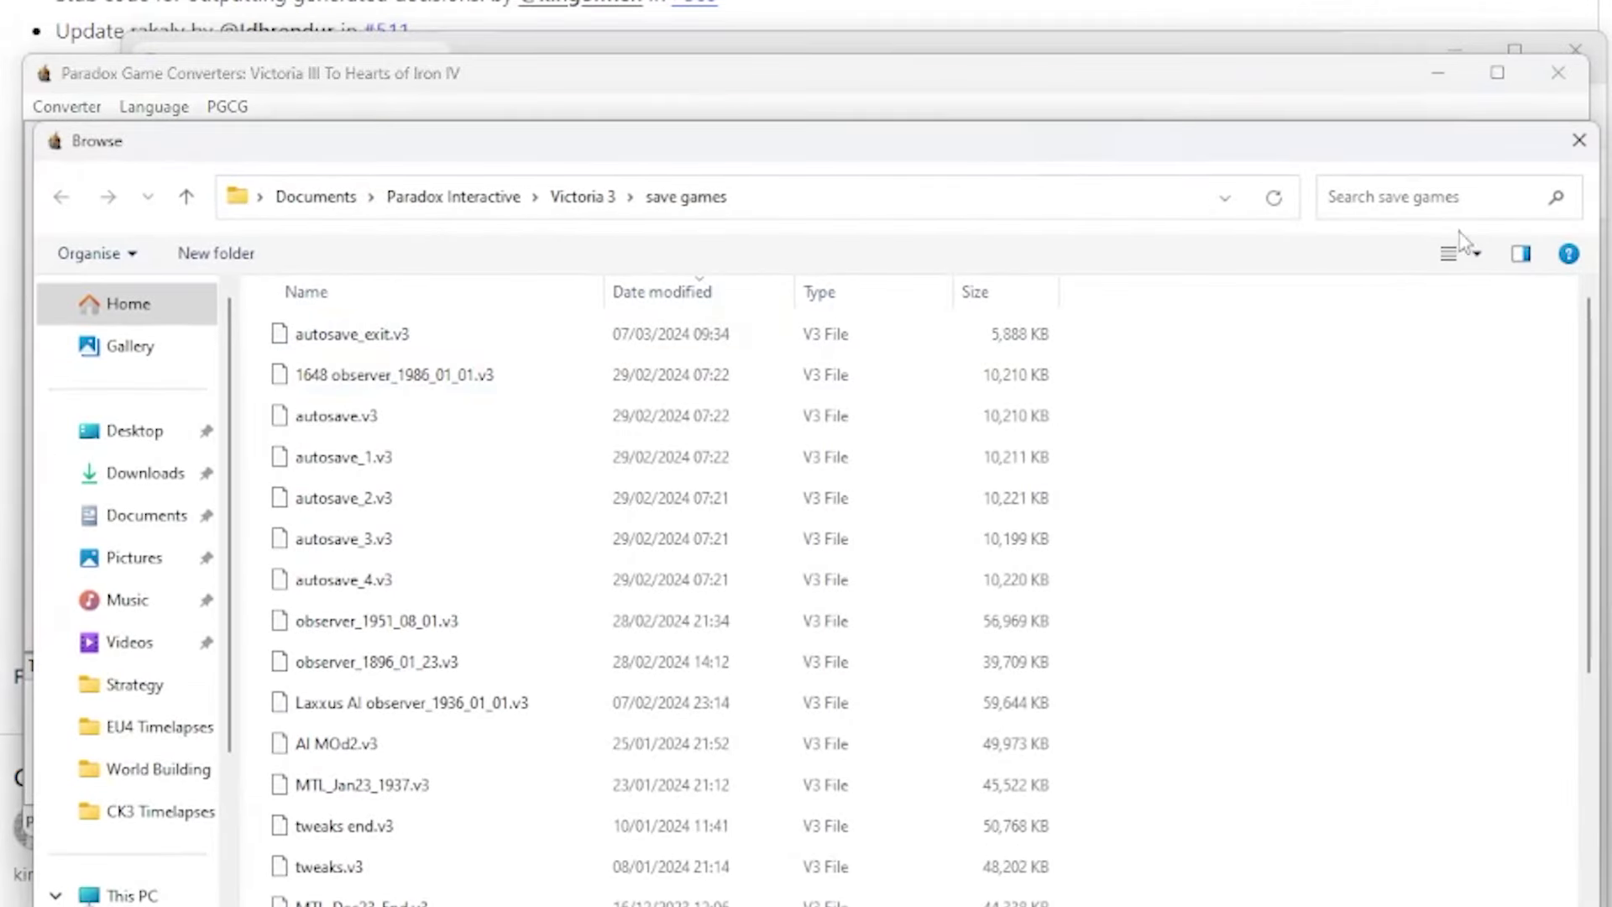
pyautogui.click(1580, 140)
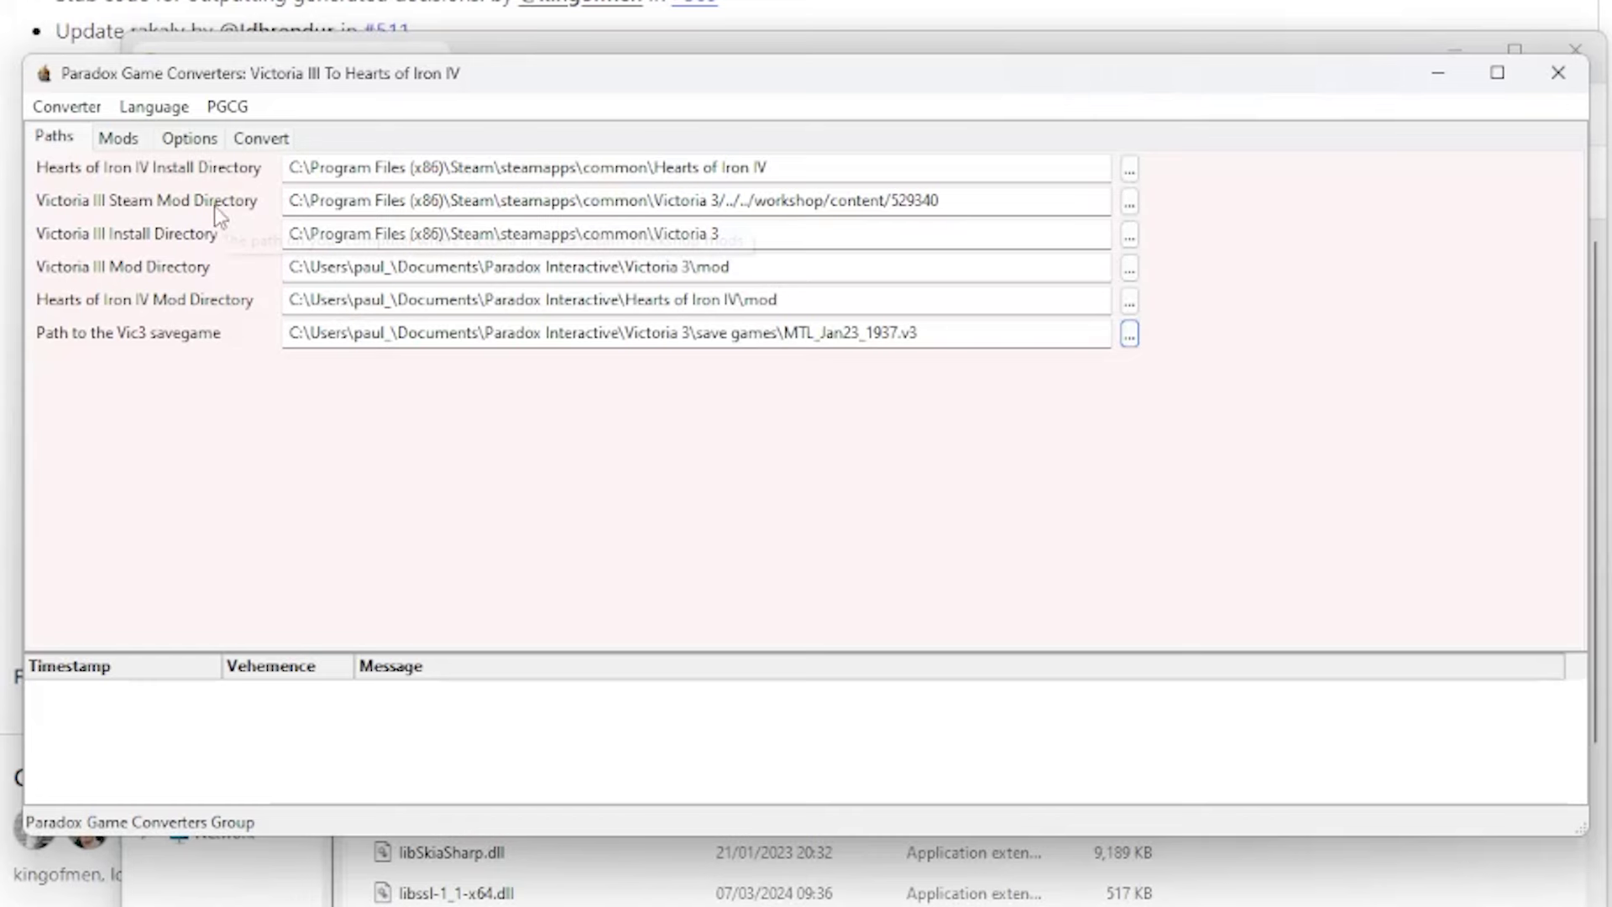
pyautogui.click(119, 140)
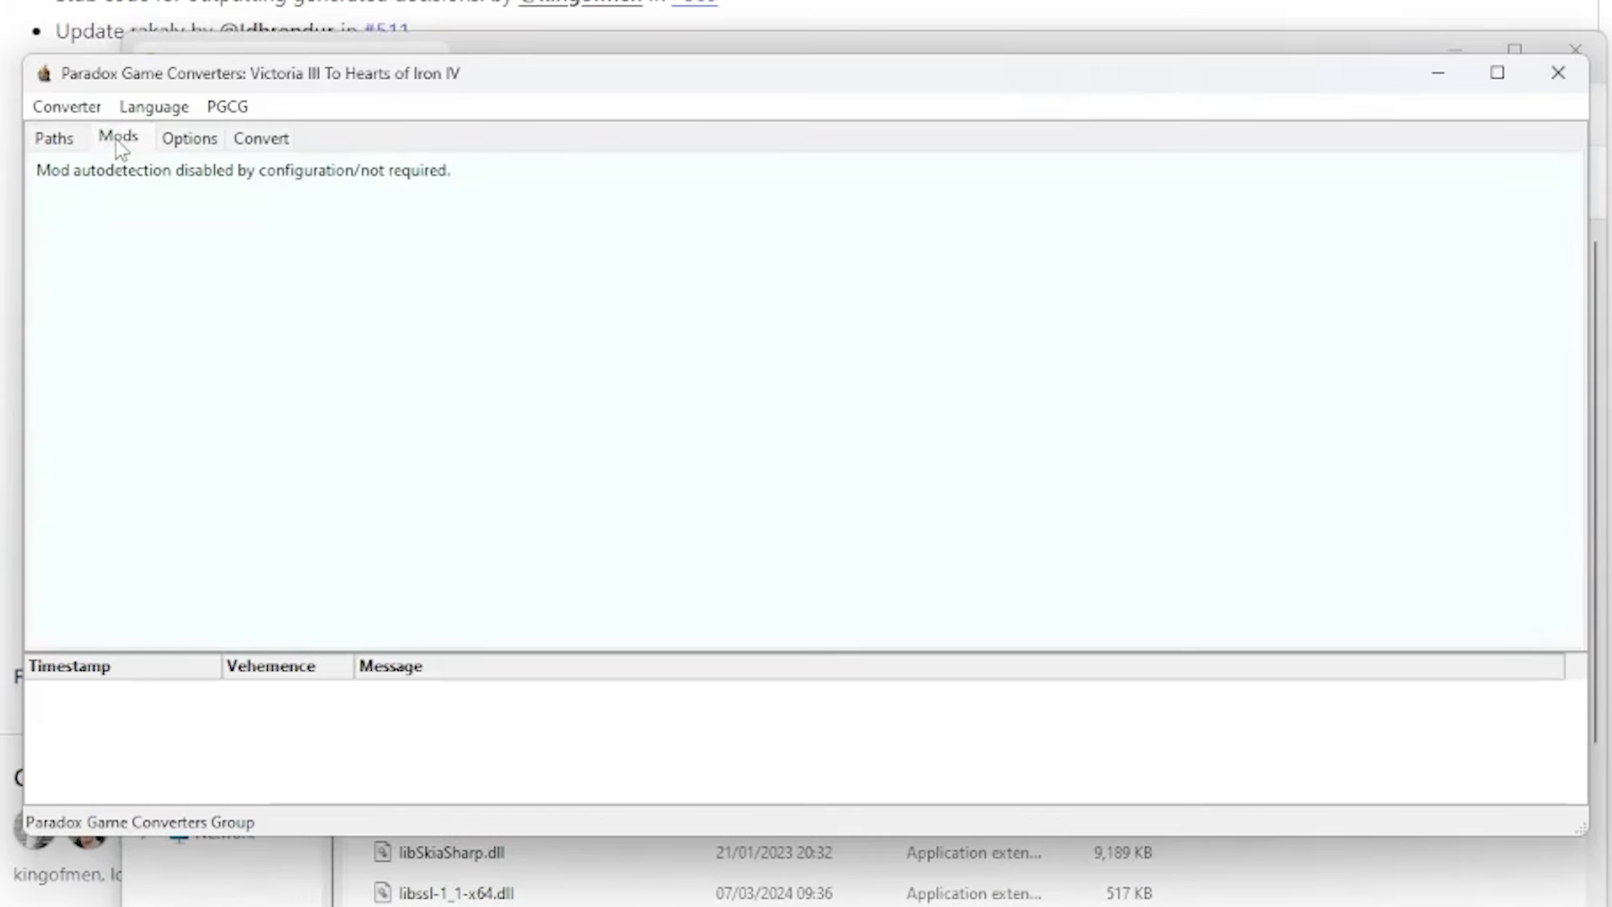
# Confirm mod output name MTL_Jan23 and Dynamic Resources Yes in Options, then go to Convert
pyautogui.click(200, 141)
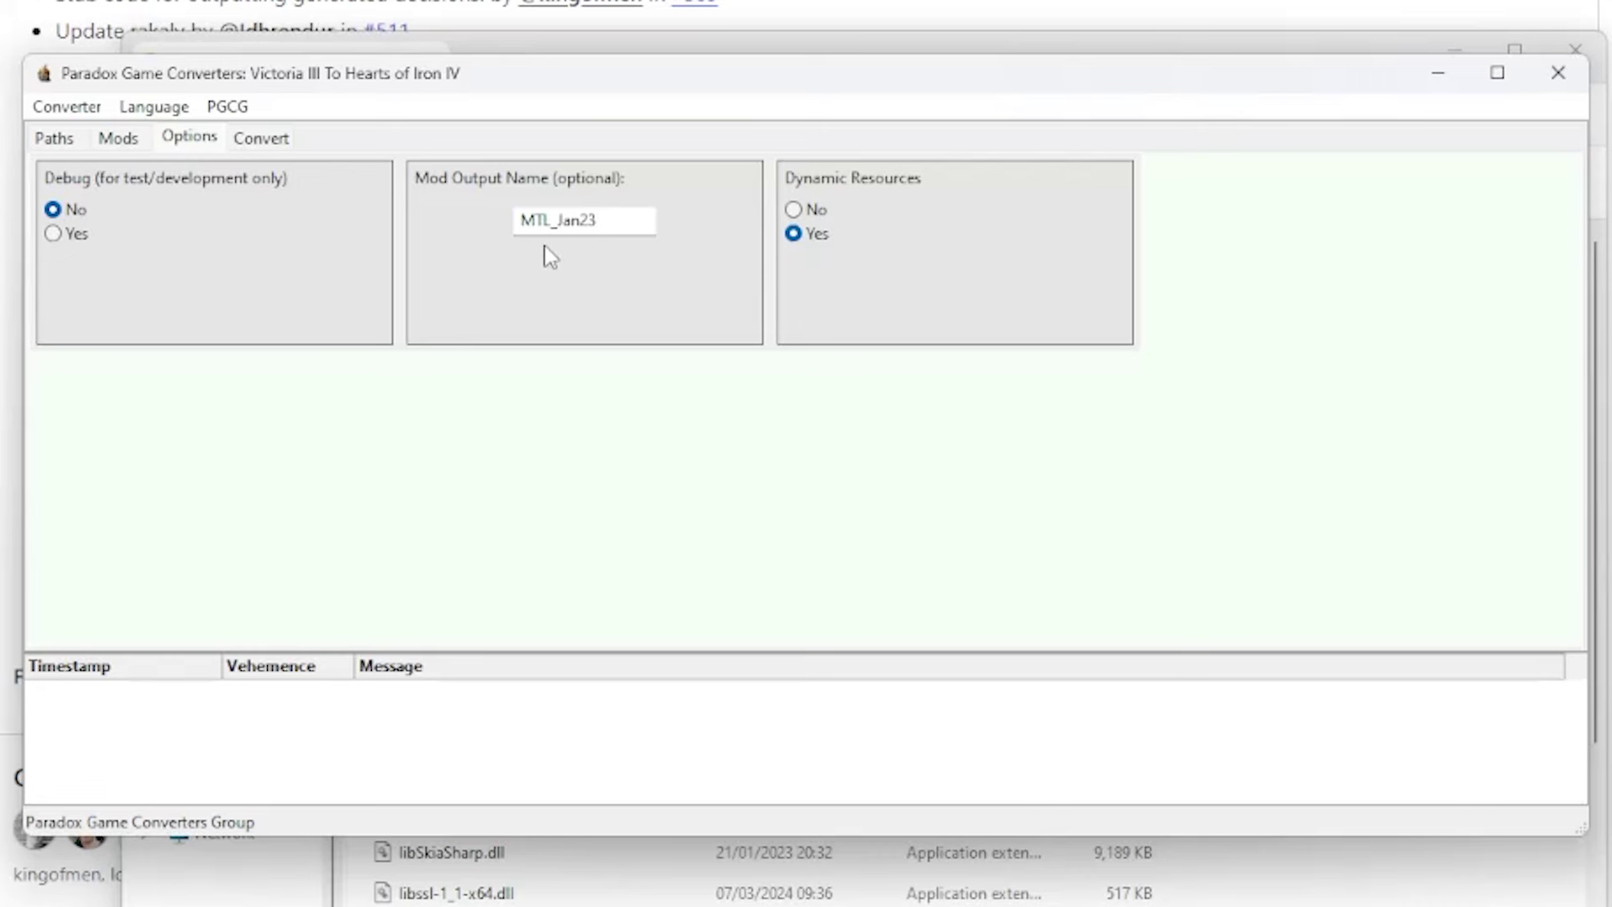
pyautogui.moveTo(629, 220); pyautogui.dragTo(487, 220)
pyautogui.click(582, 296)
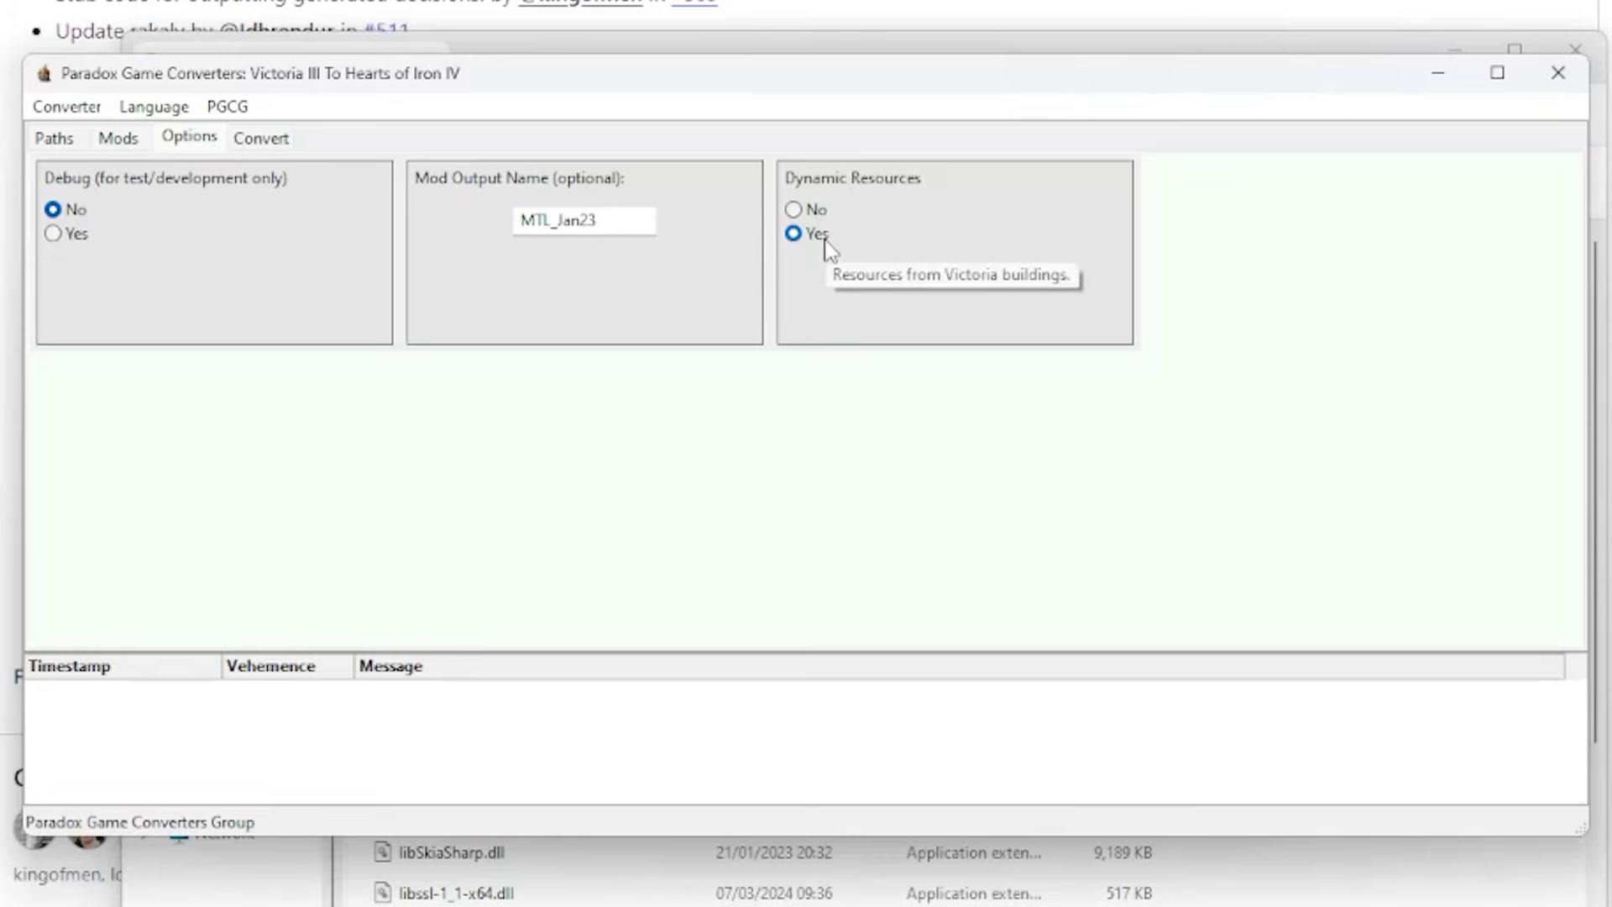
pyautogui.click(261, 138)
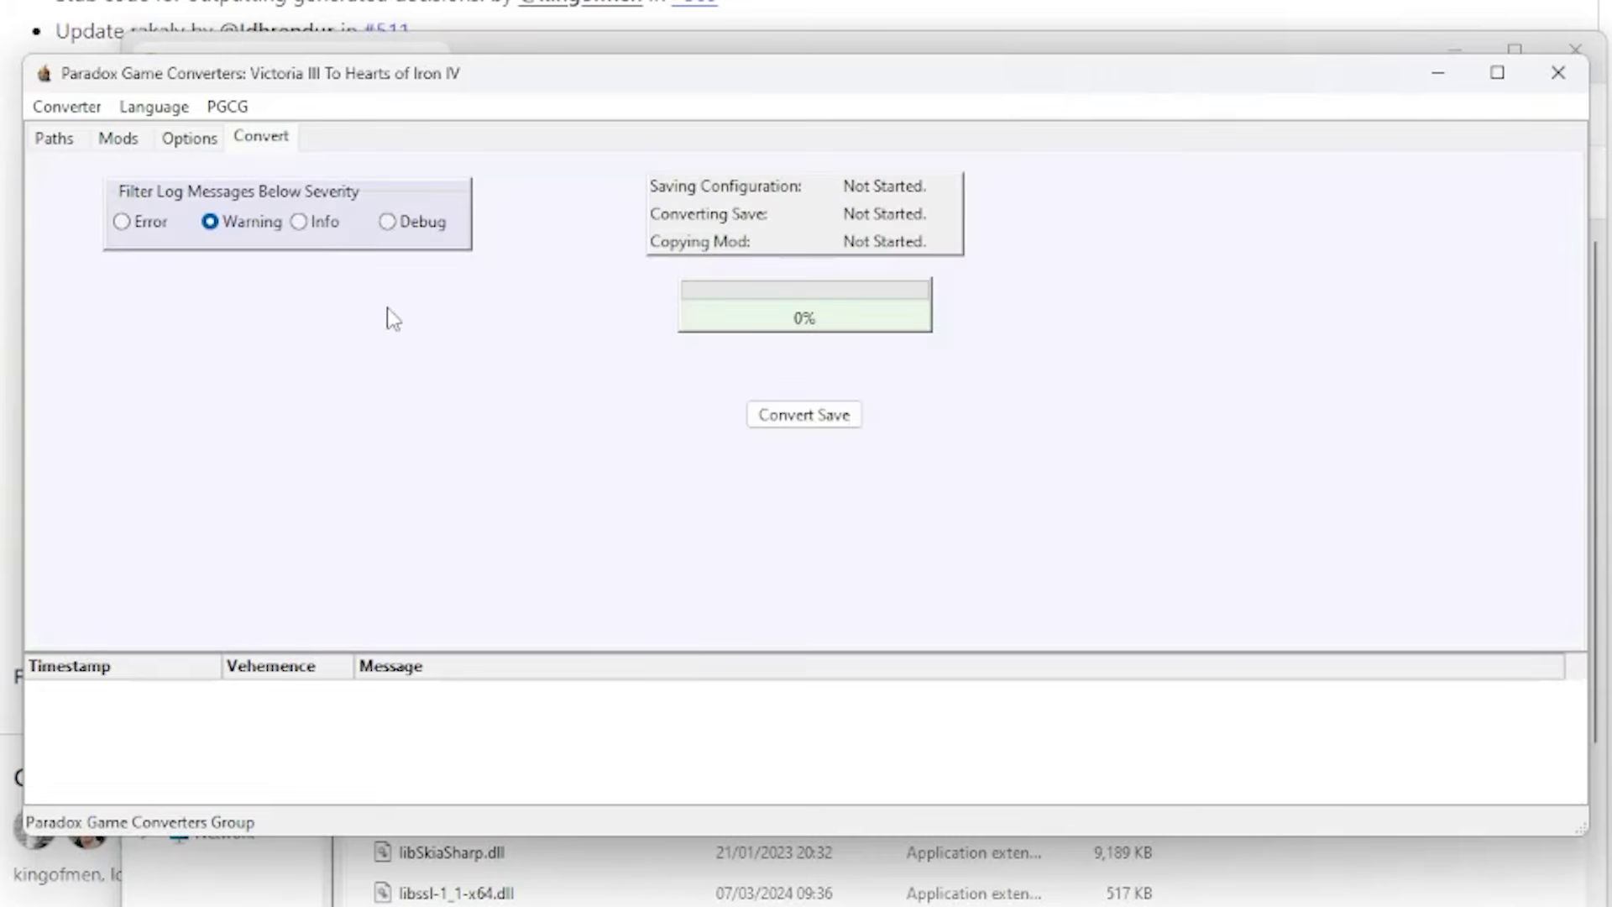
# Run the conversion of the Vic3 save into the MTL_Jan23 HoI4 mod
pyautogui.click(822, 418)
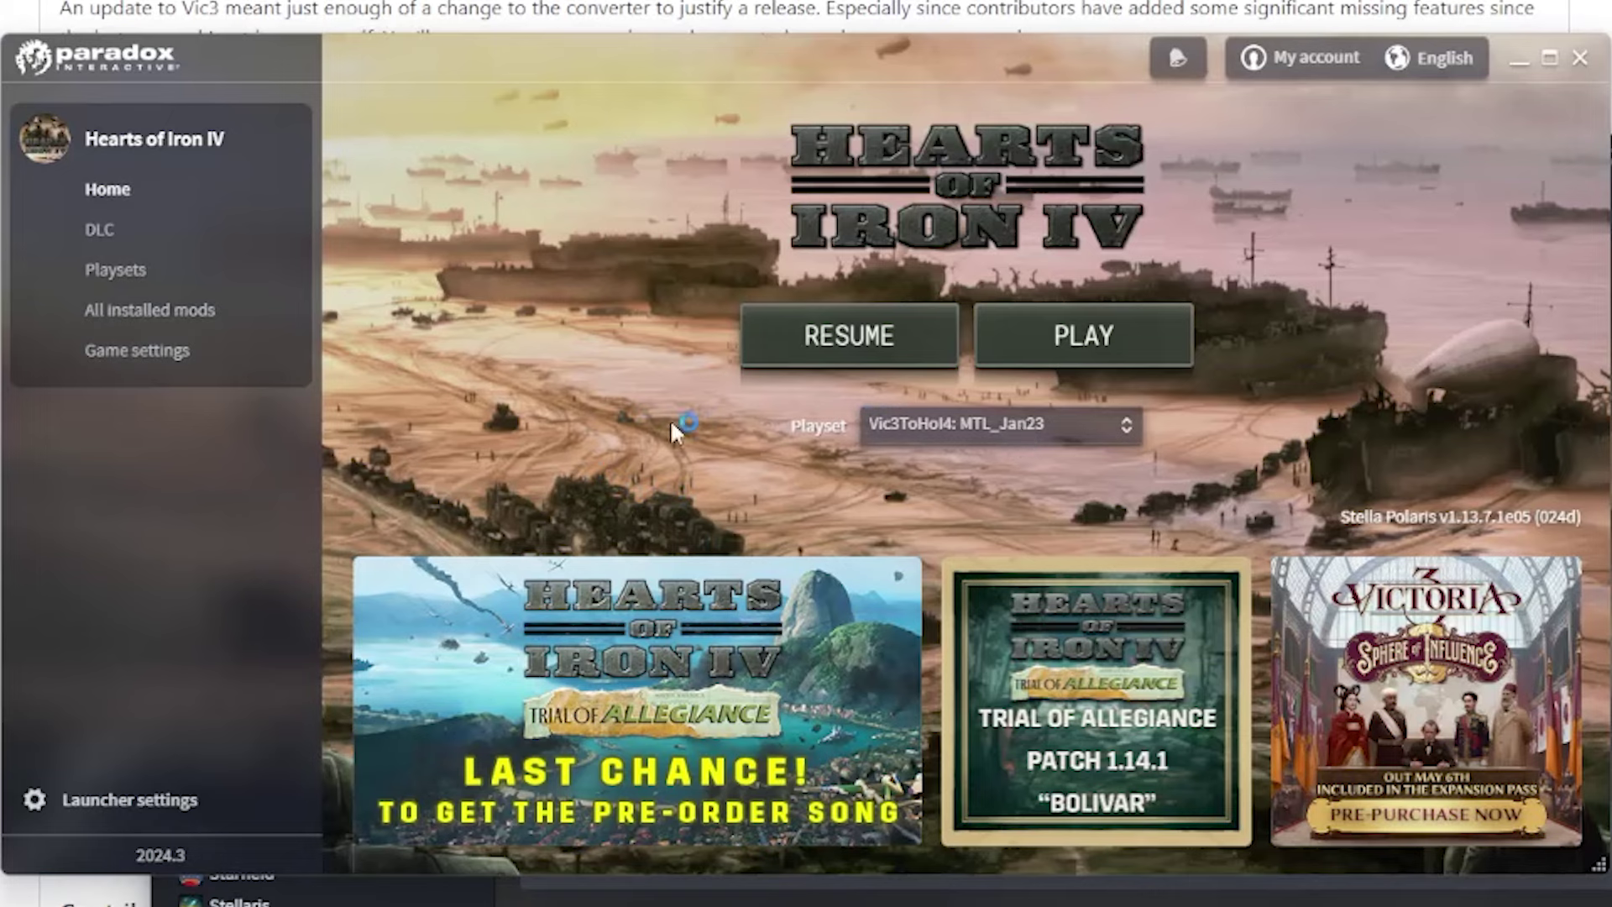
# Check the Converted - MTL_Jan23 mod is enabled in Playsets, then launch Hearts of Iron IV
pyautogui.click(121, 269)
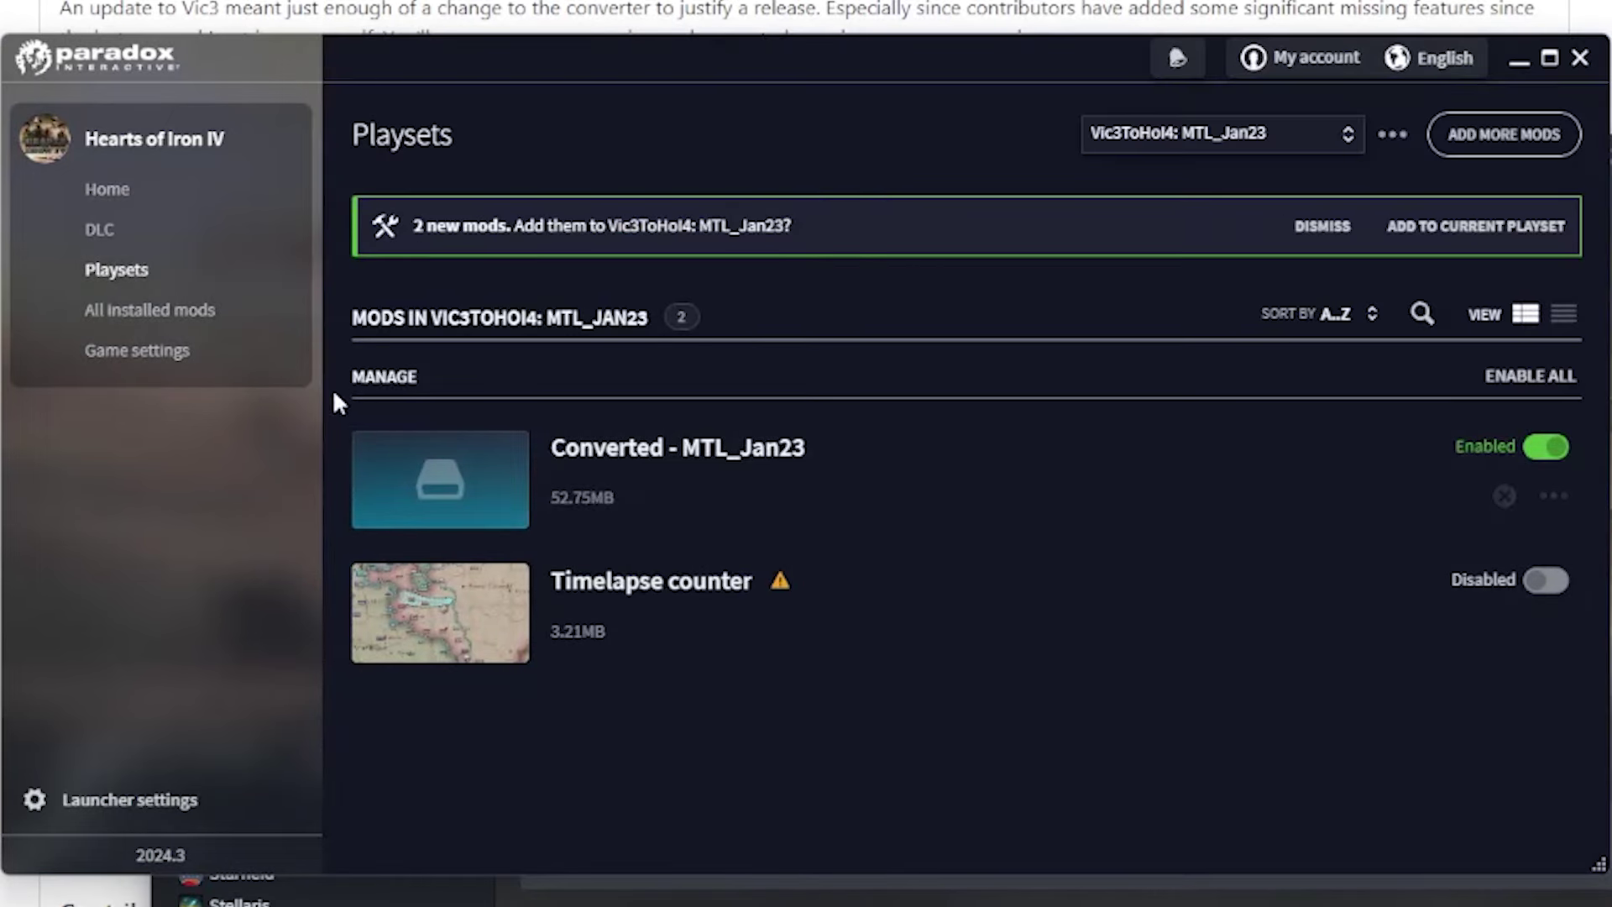
pyautogui.click(106, 189)
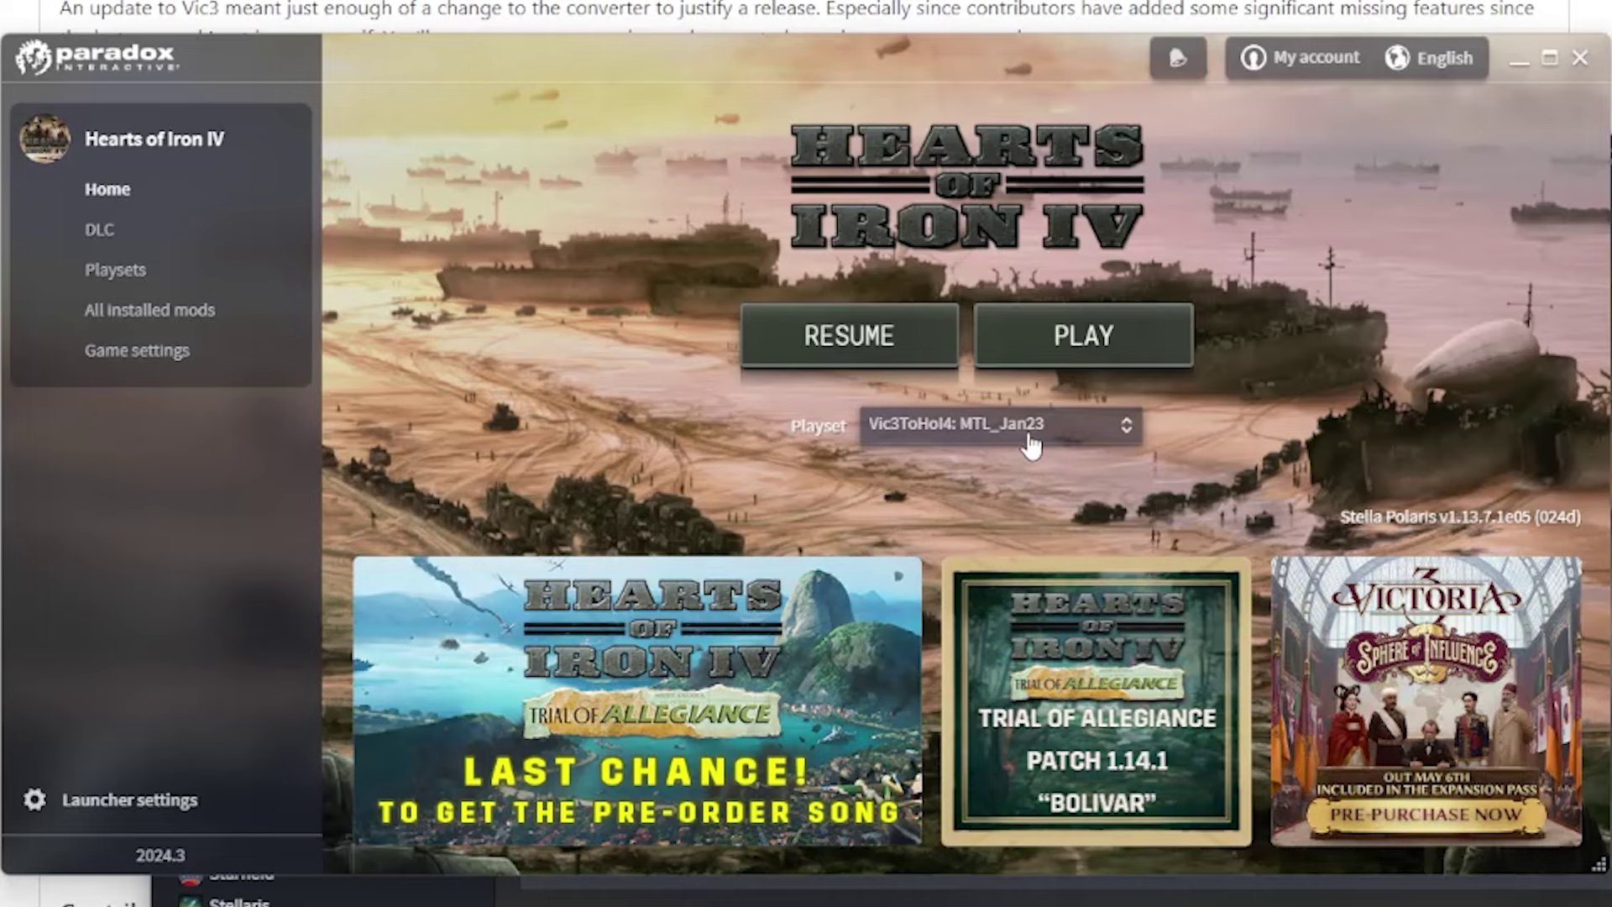
pyautogui.click(1109, 338)
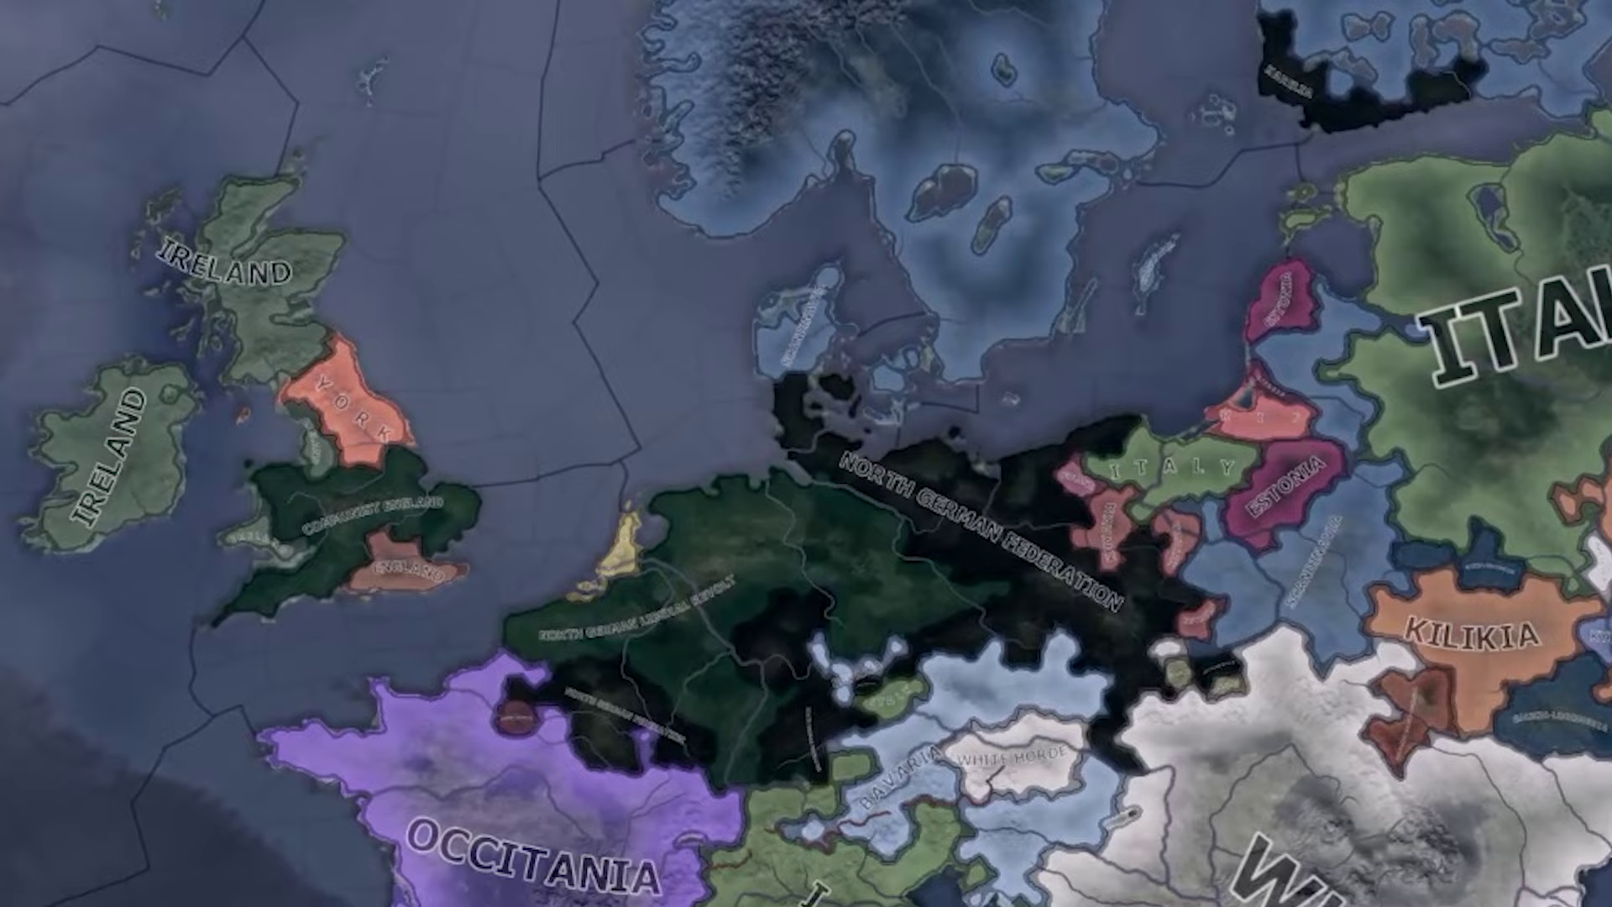
pyautogui.scroll(-5, 807, 453)
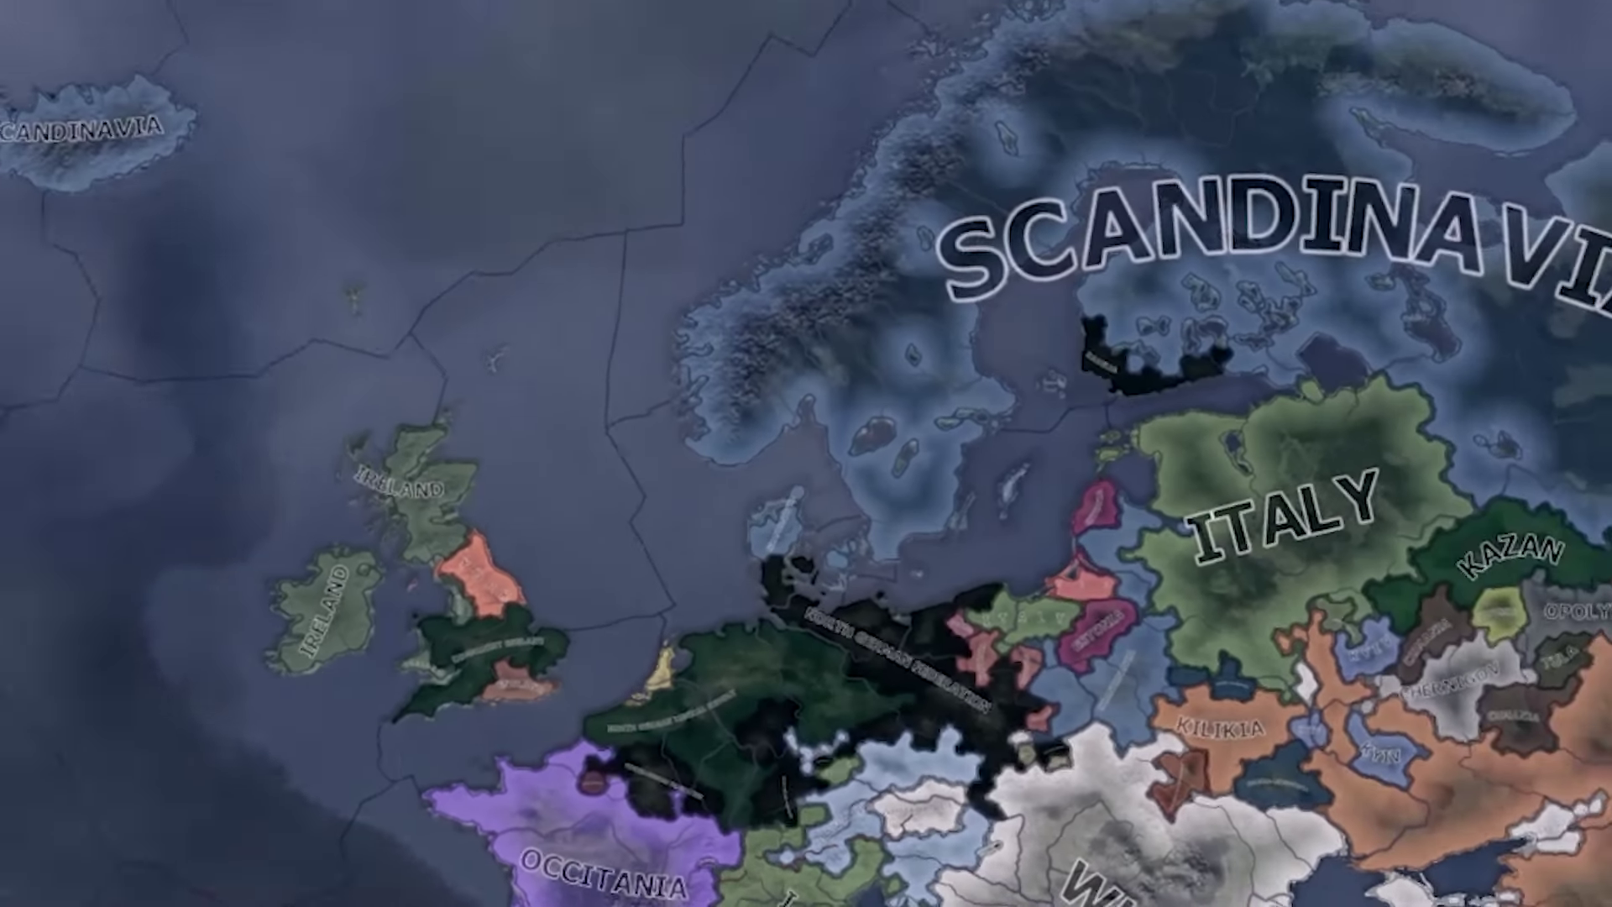
pyautogui.scroll(-3, 807, 454)
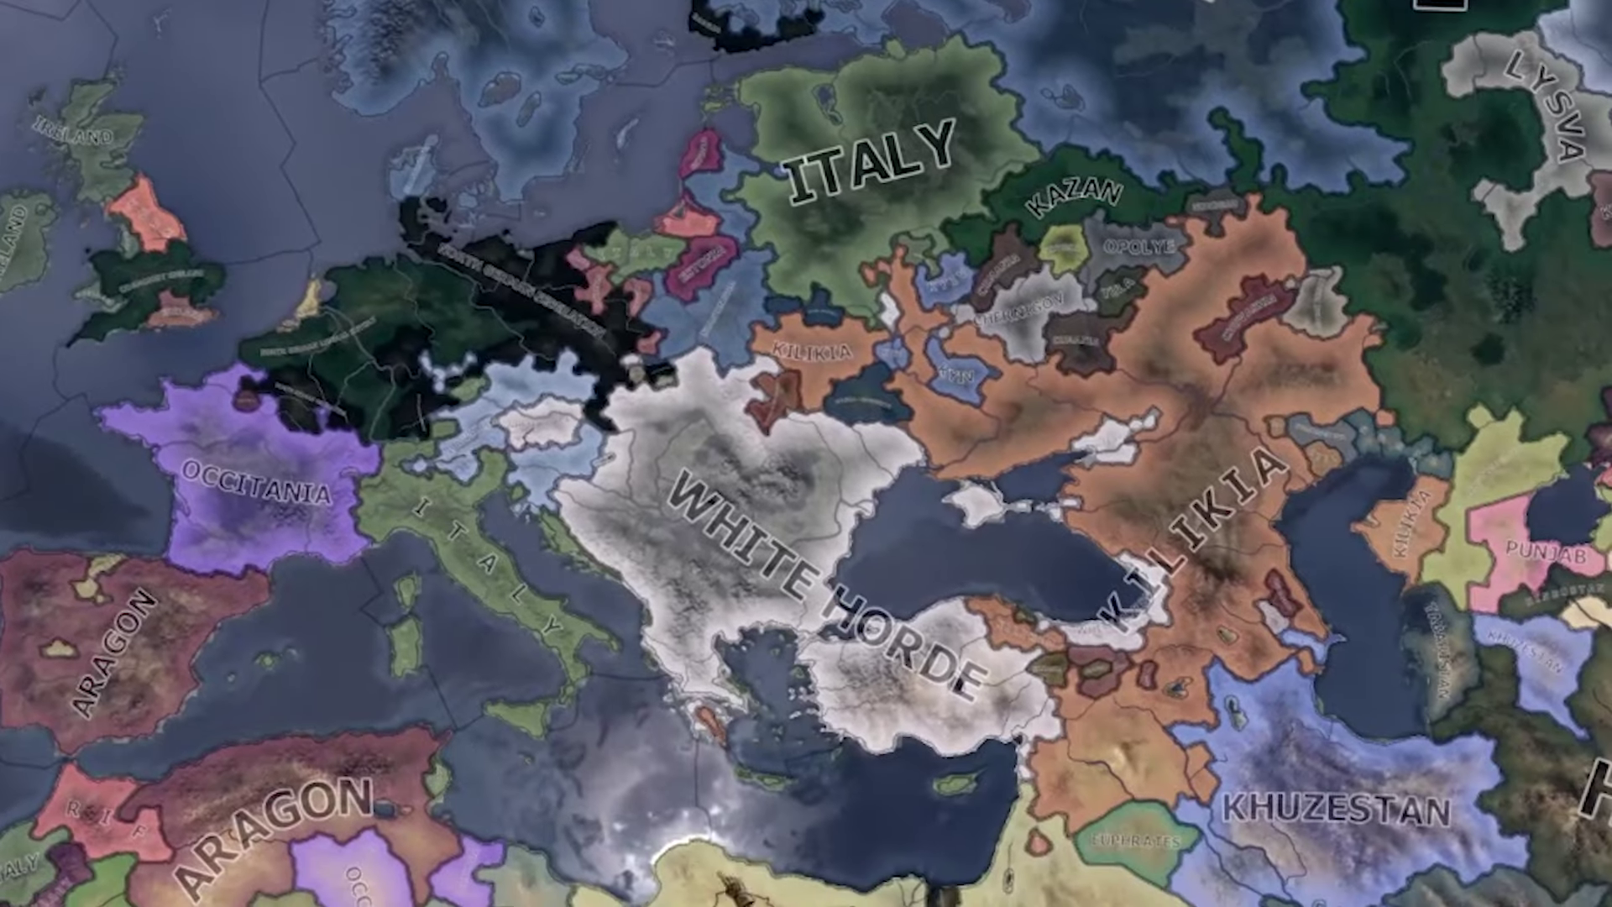
pyautogui.scroll(-4, 806, 453)
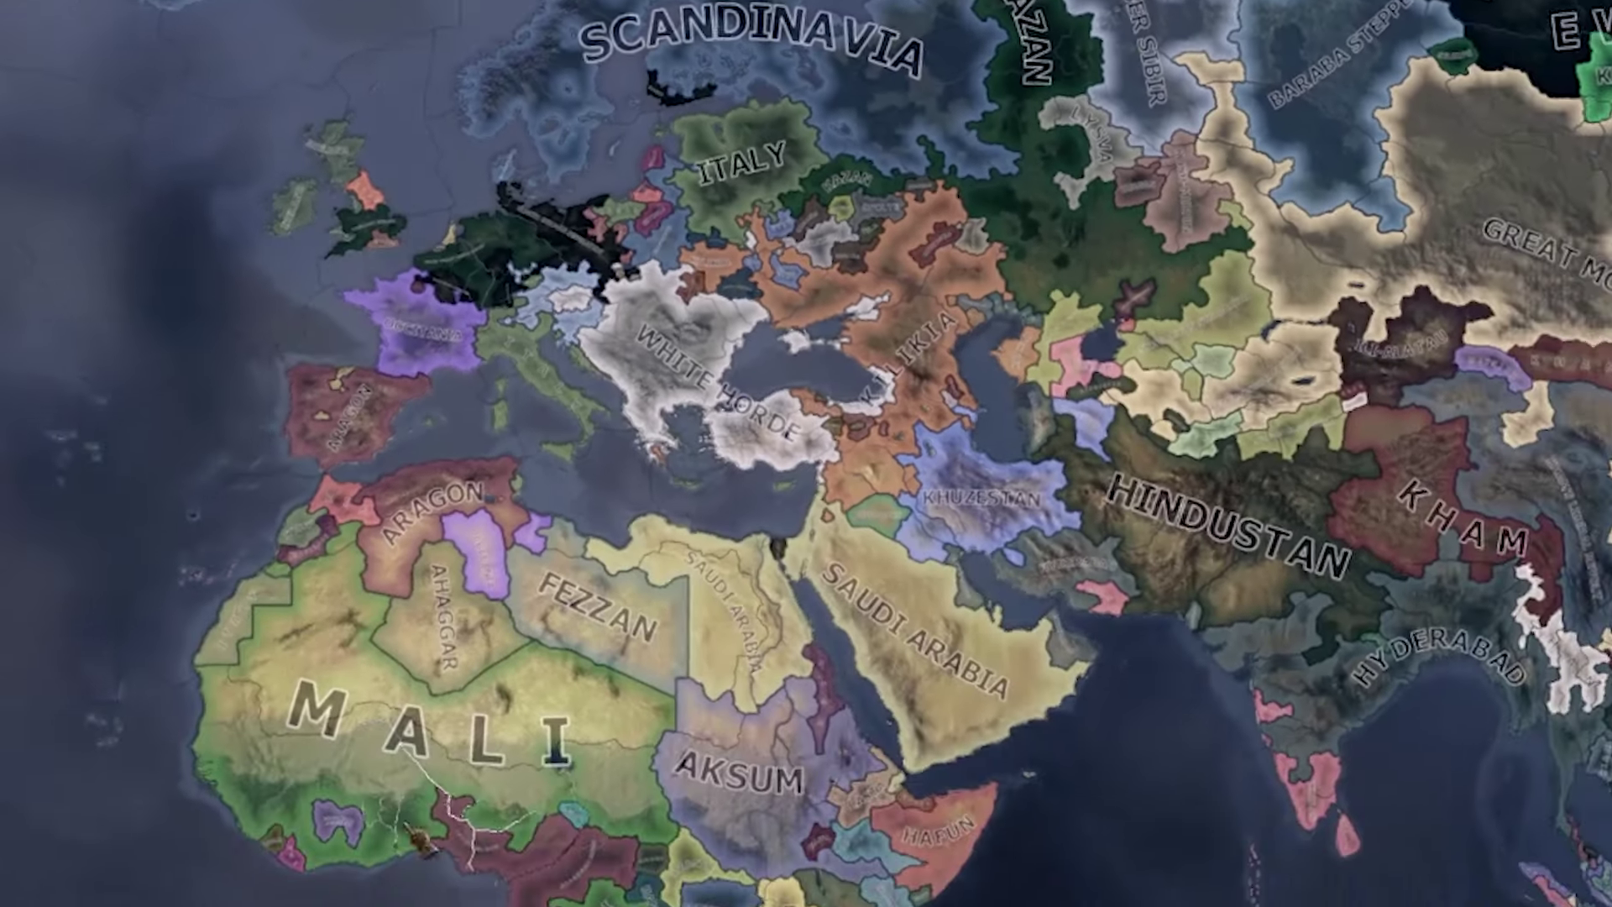
pyautogui.press('d')
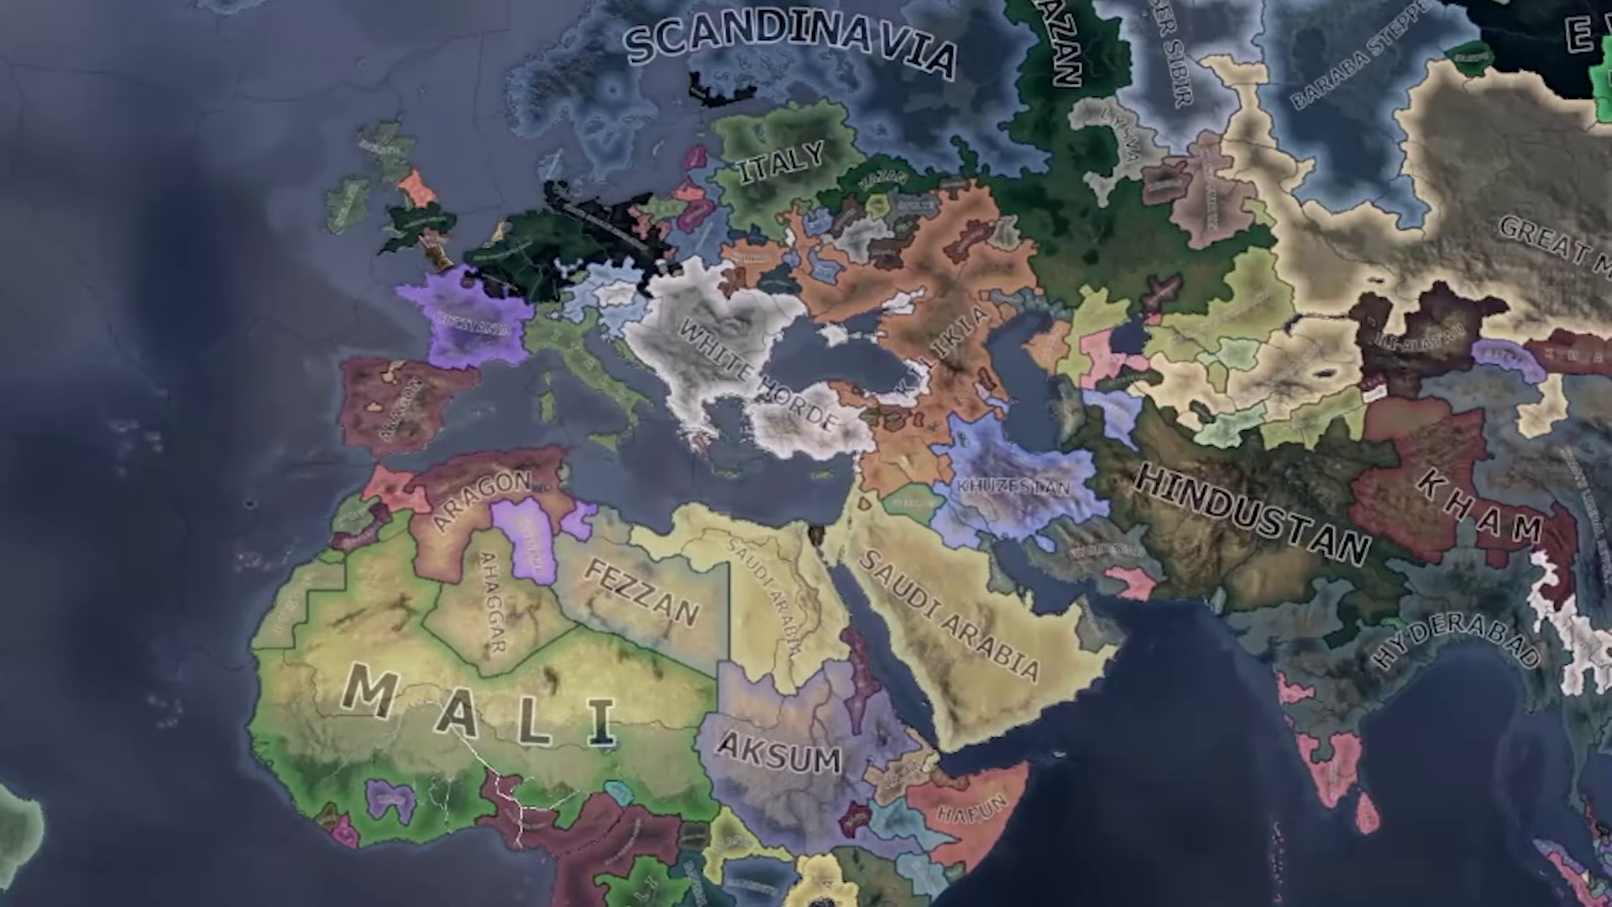